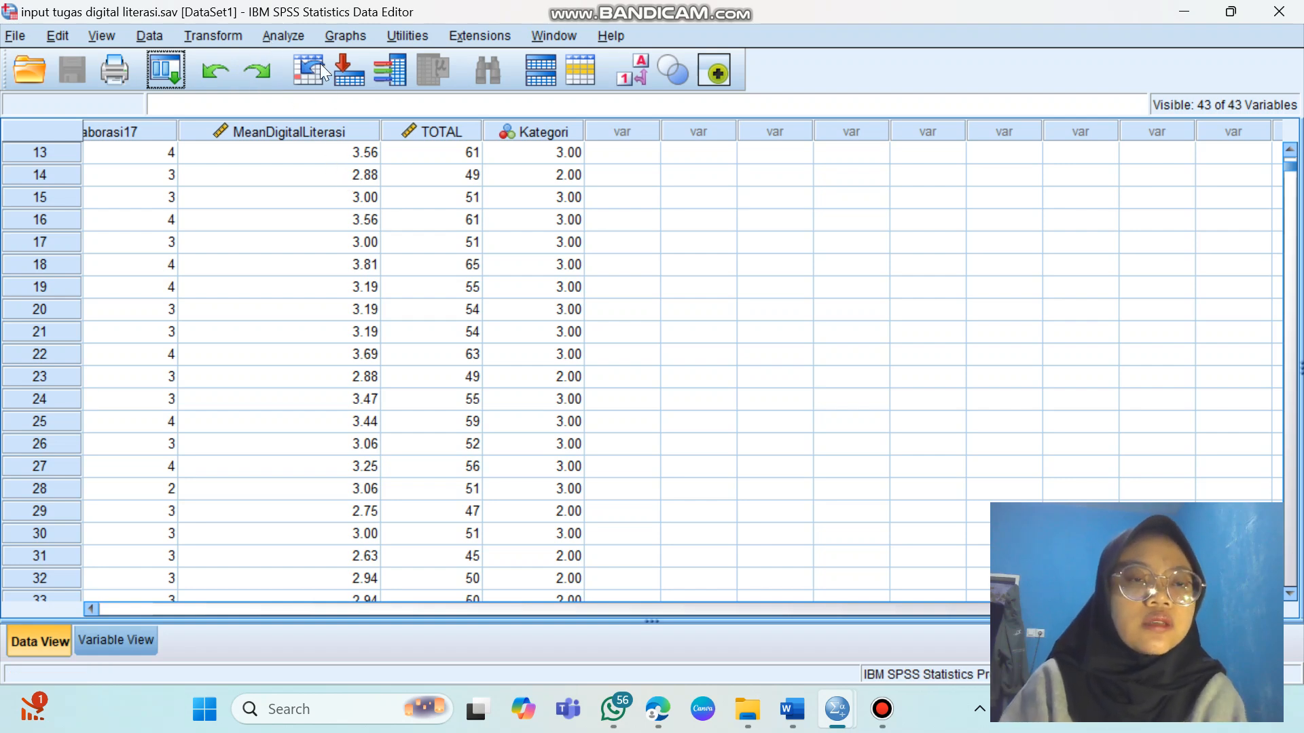
- Open the One-Way ANOVA setup and remove TOTAL from the dependent list and SSEMahasiswa from the factor
left_click(279, 35)
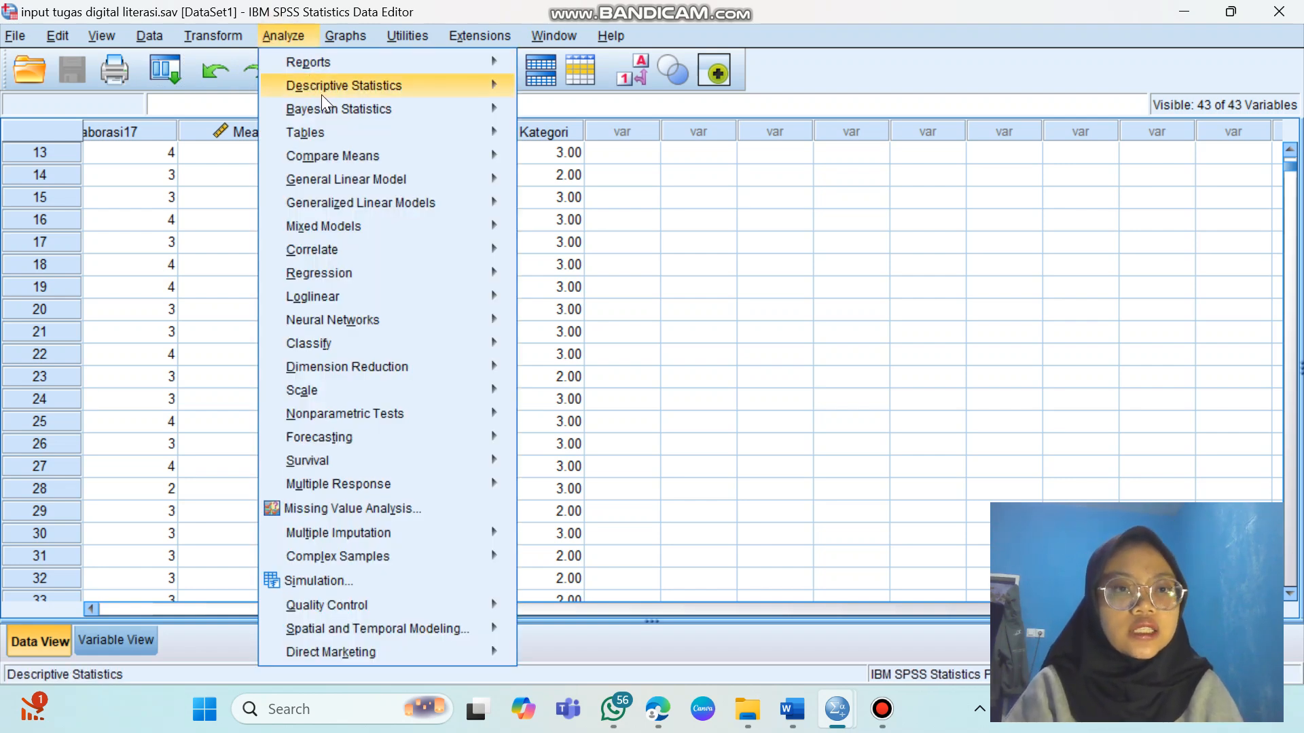
mouse_move(364, 152)
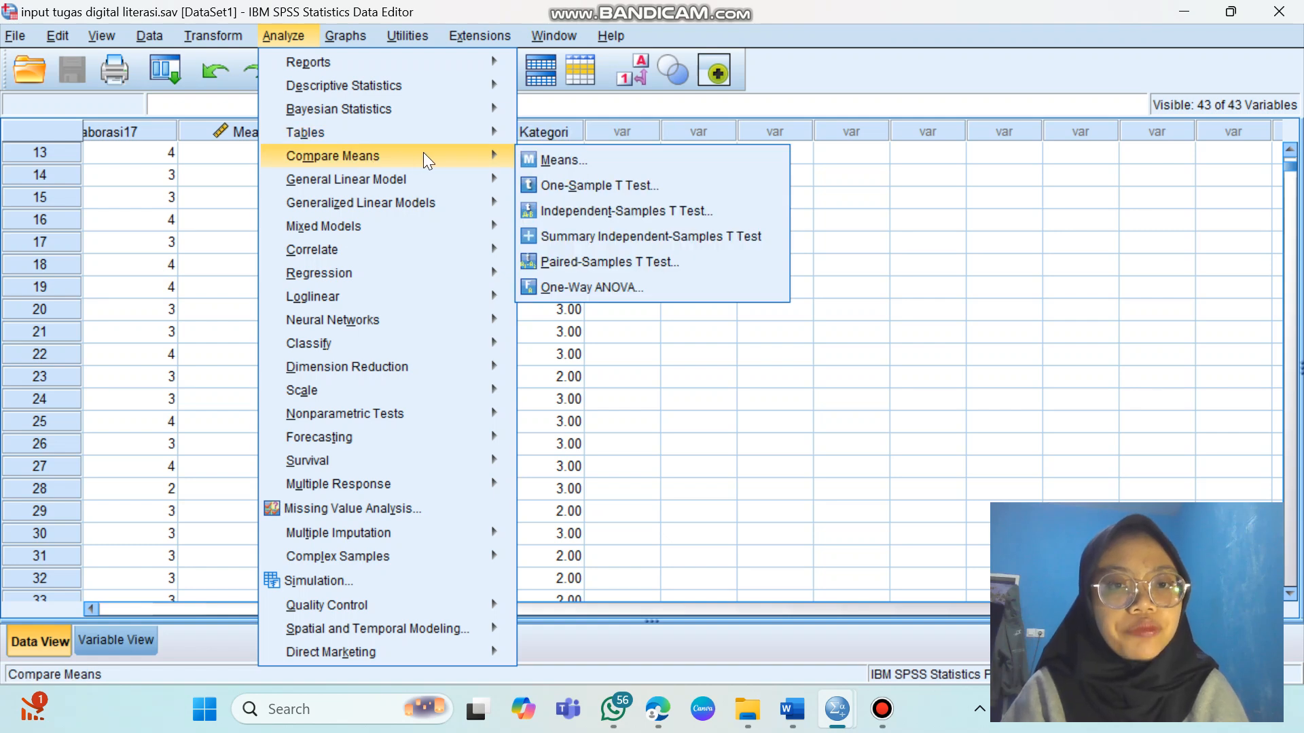
left_click(555, 289)
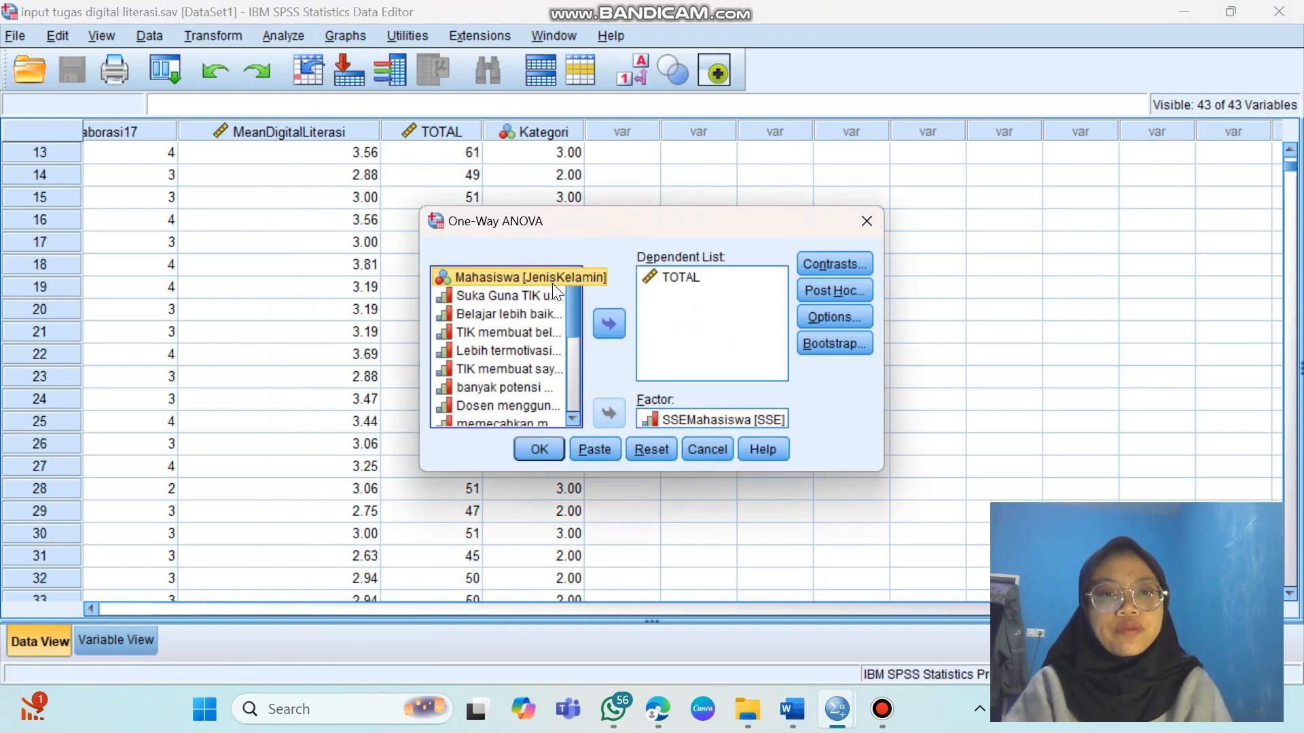
left_click(716, 277)
left_click(609, 324)
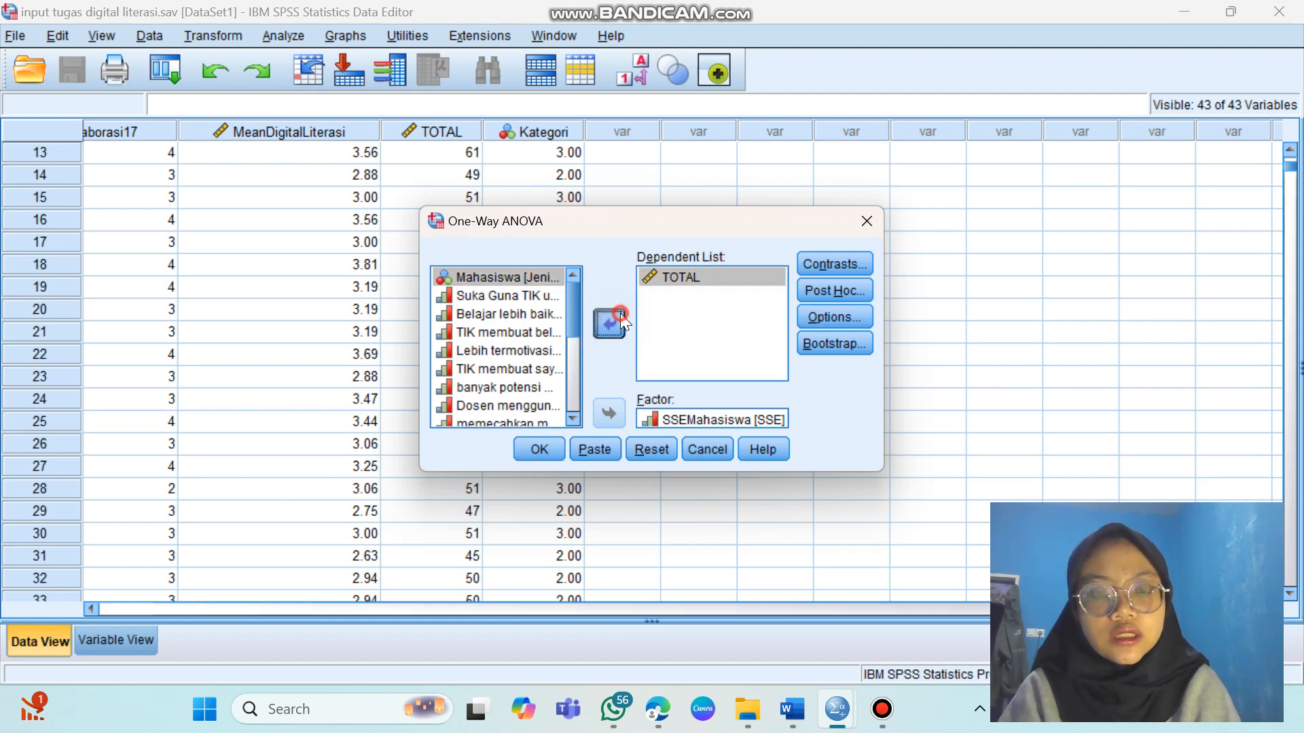
left_click(663, 417)
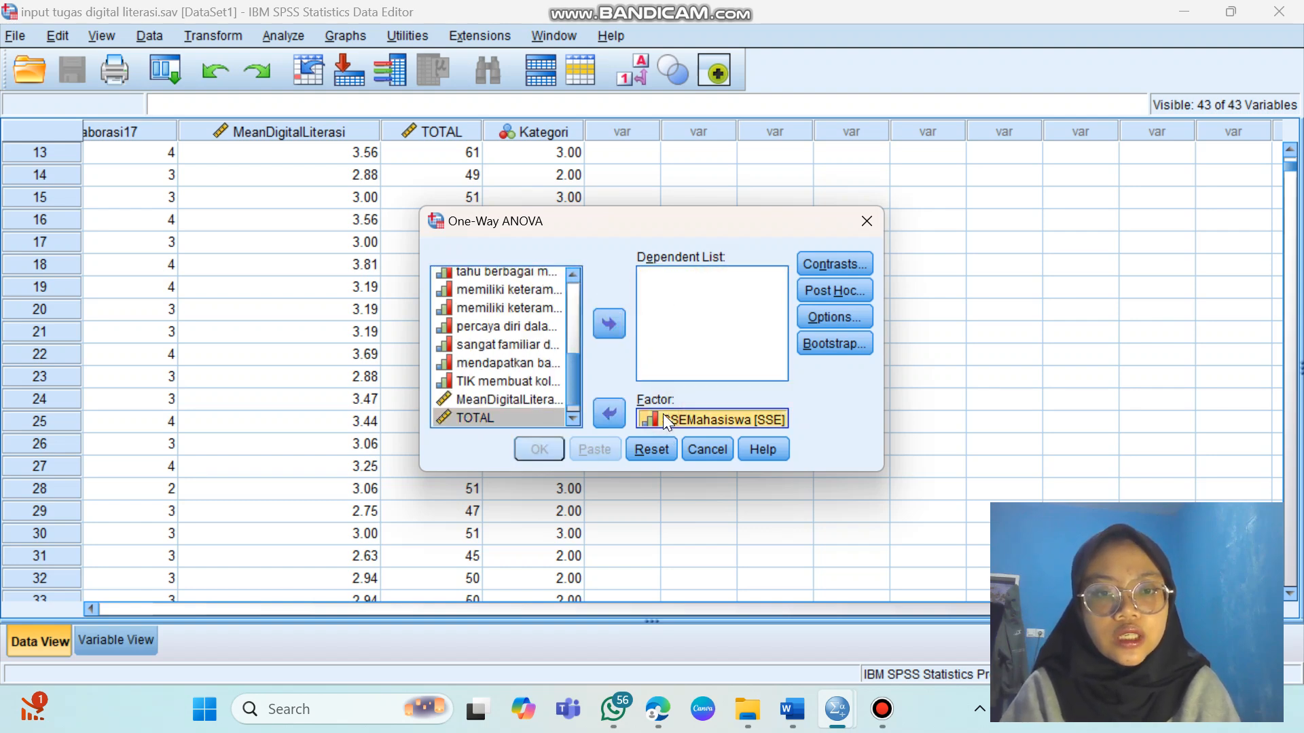
left_click(609, 412)
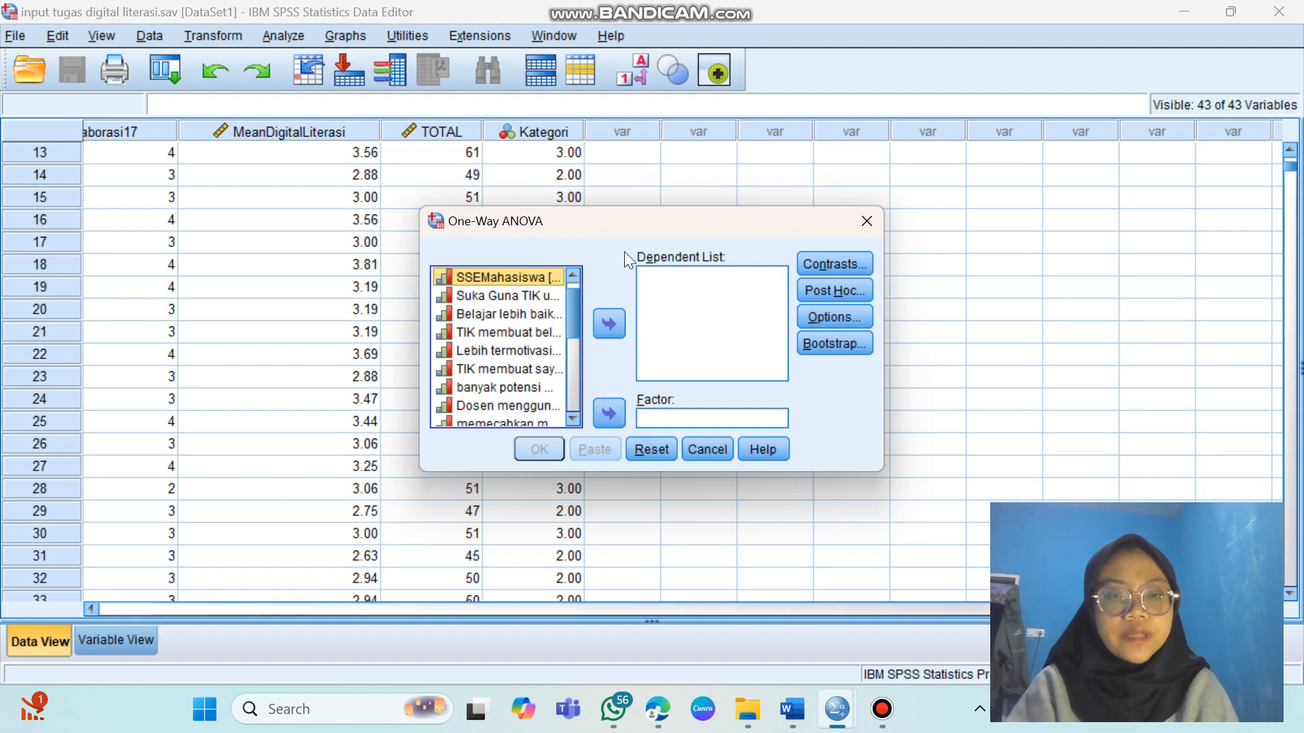
- Assign TOTAL as the dependent variable and SSEMahasiswa [SSE] as the factor of the One-Way ANOVA
scroll(496, 336, "down", 10)
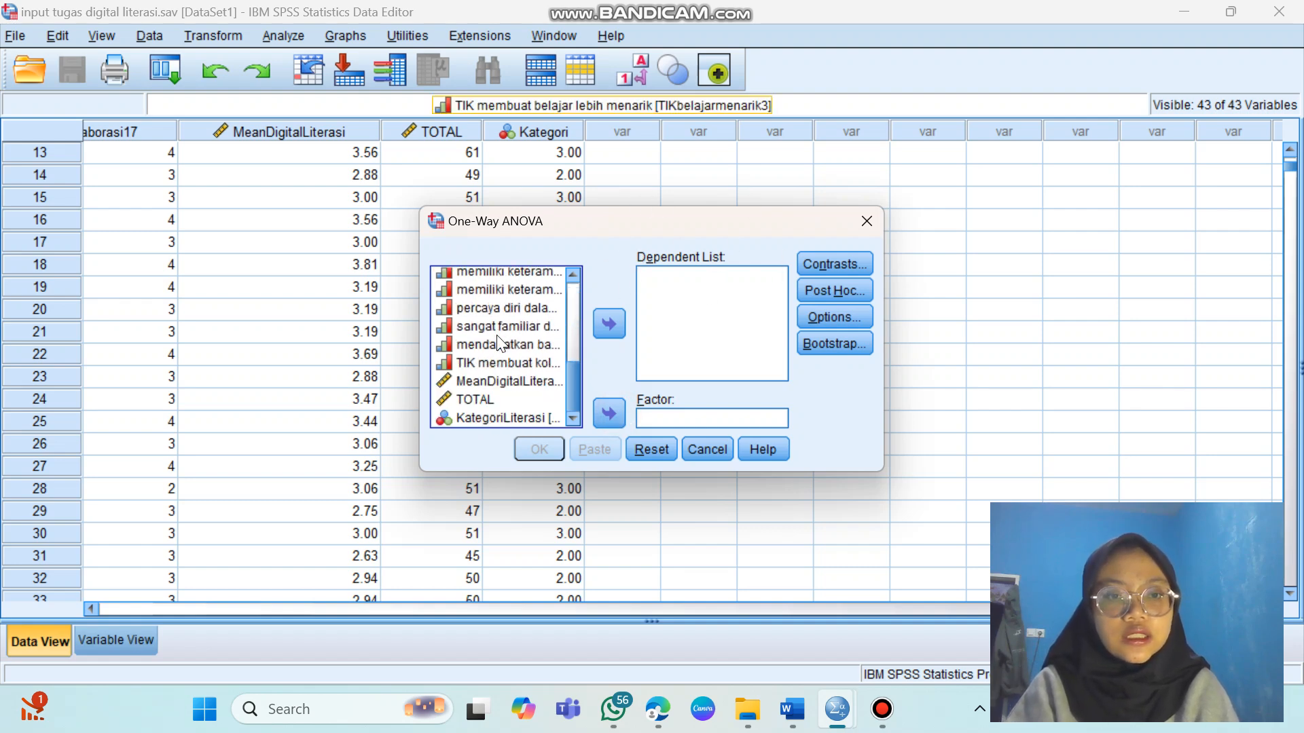
left_click(478, 399)
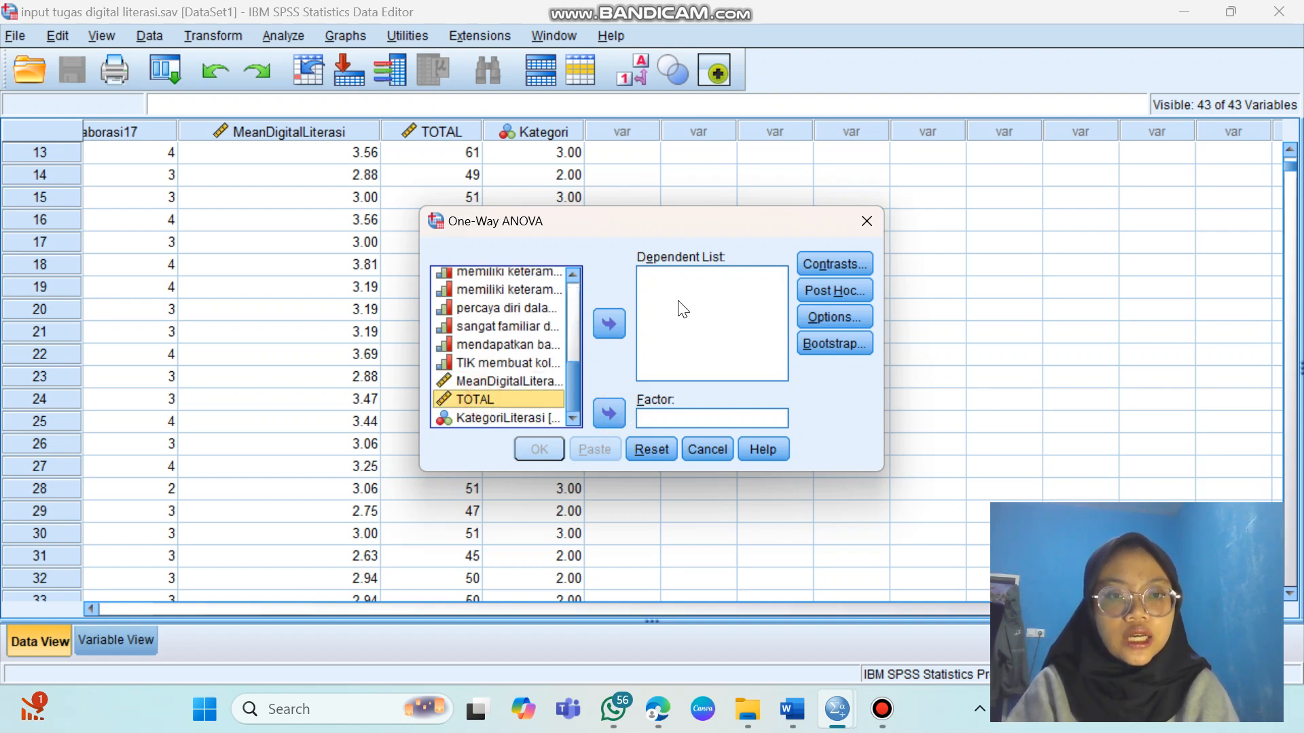
left_click(615, 325)
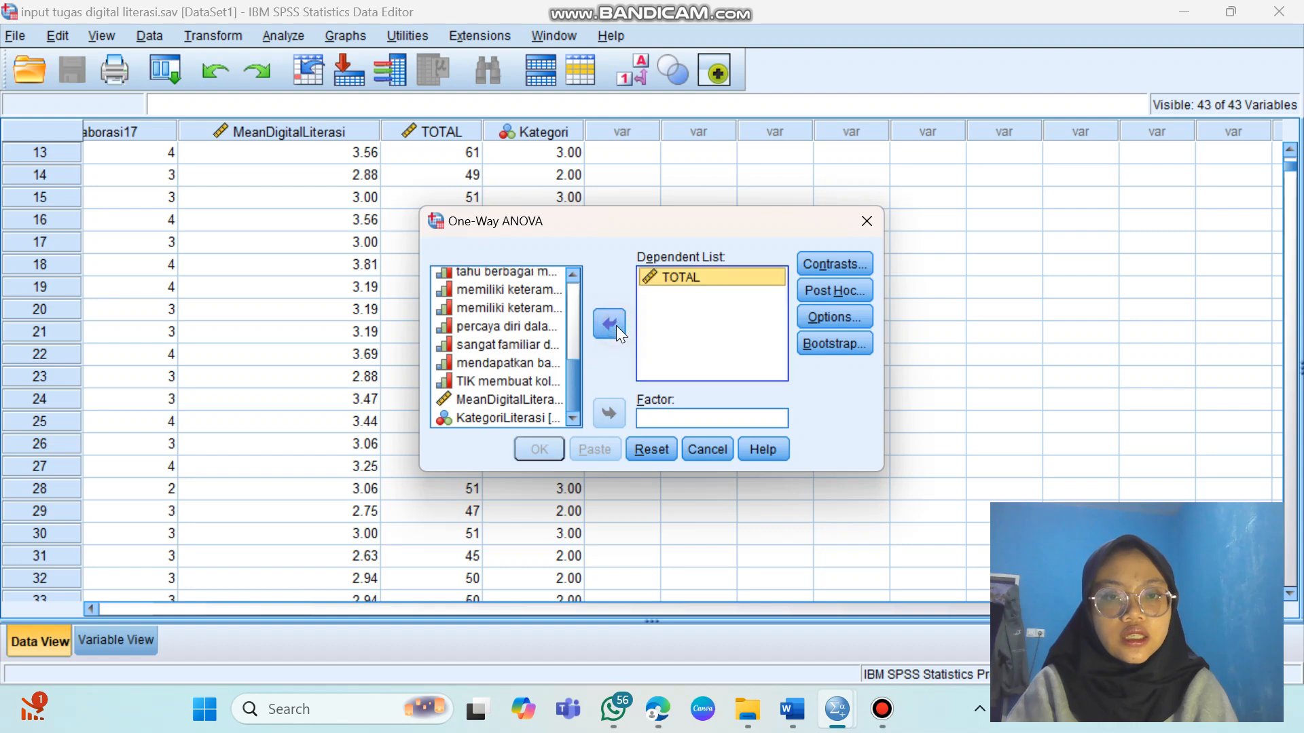
left_click(653, 419)
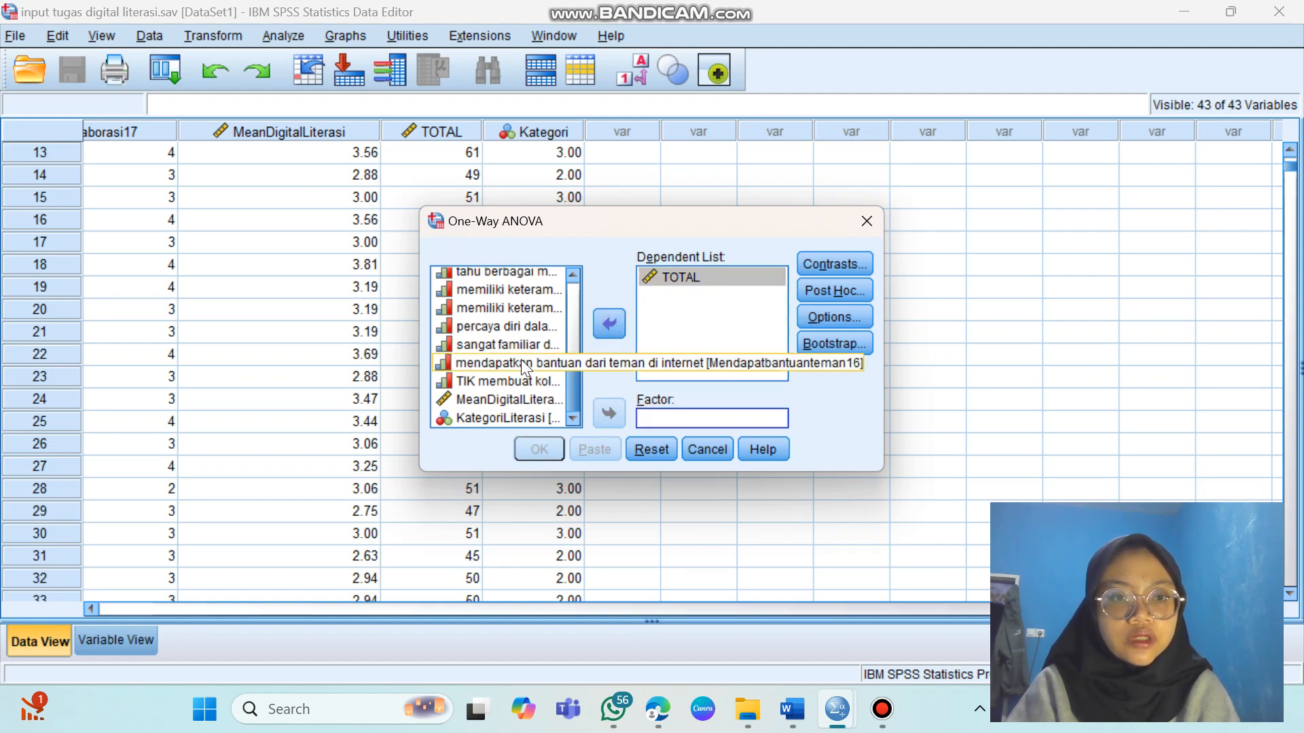
scroll(520, 360, "up", 10)
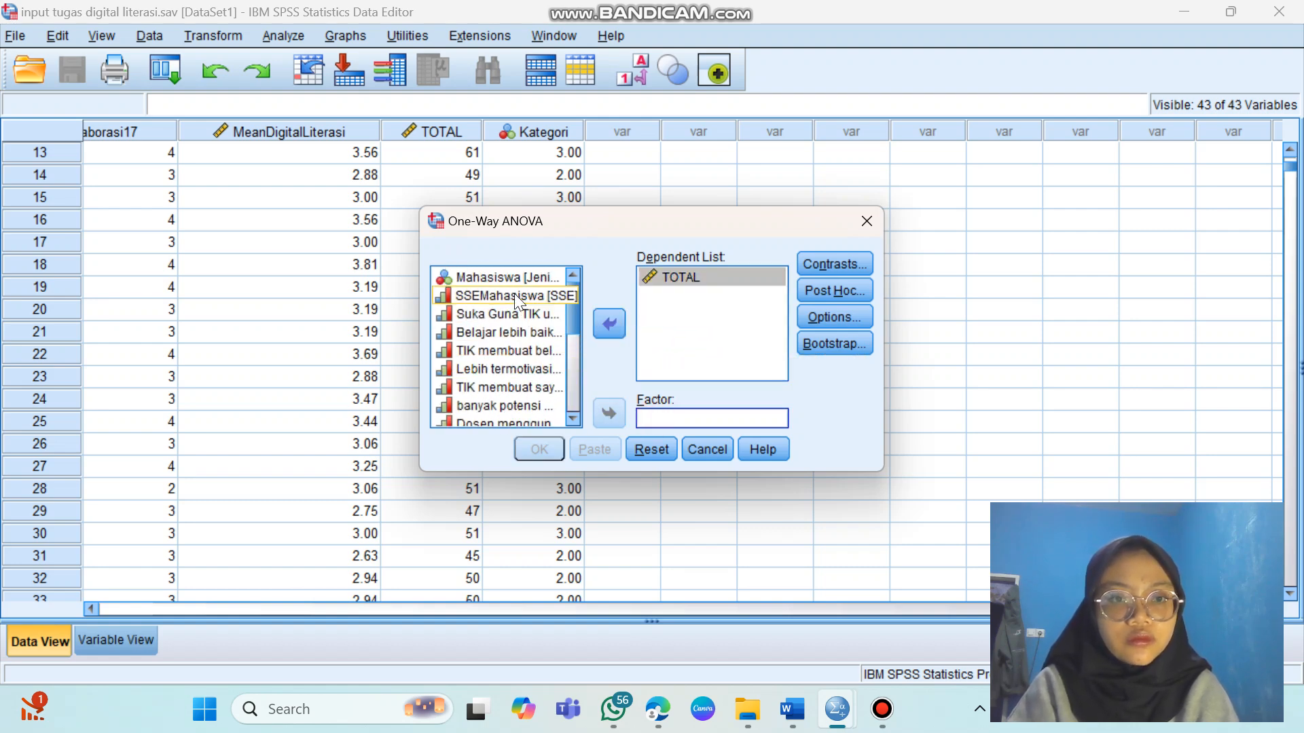
left_click(514, 297)
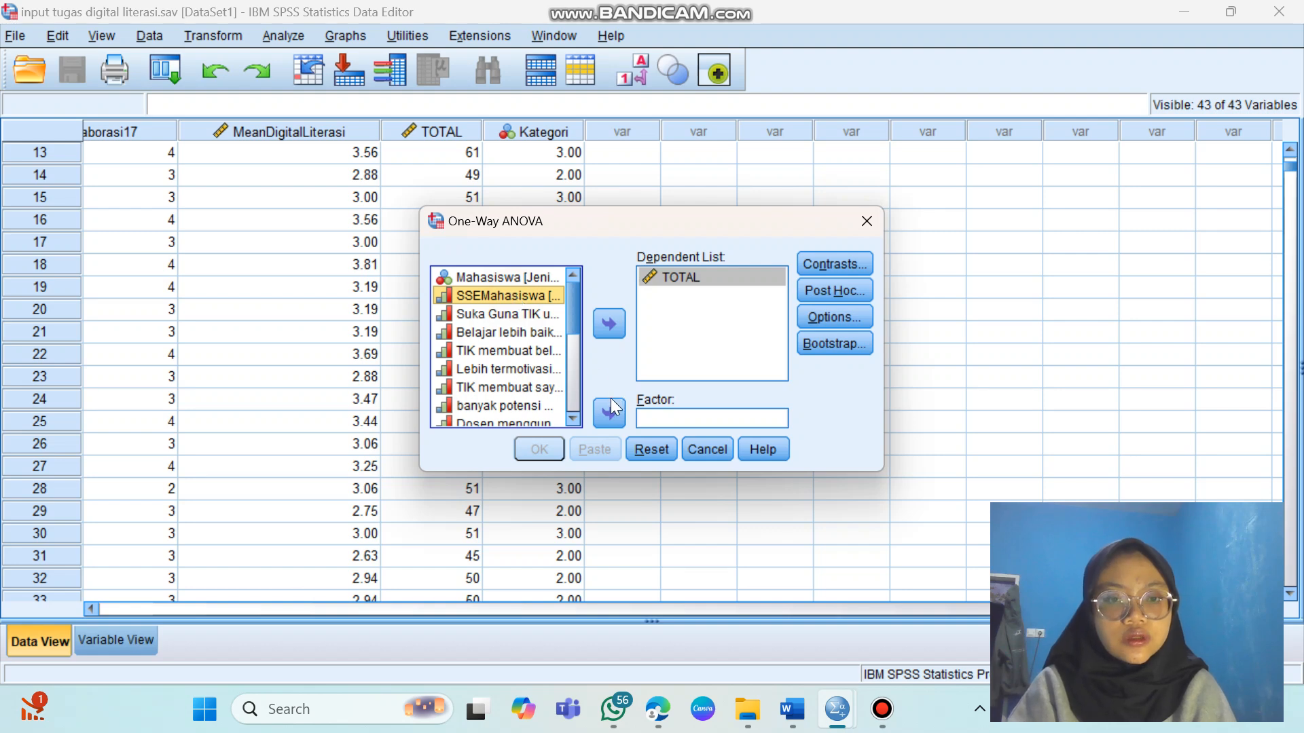
left_click(609, 412)
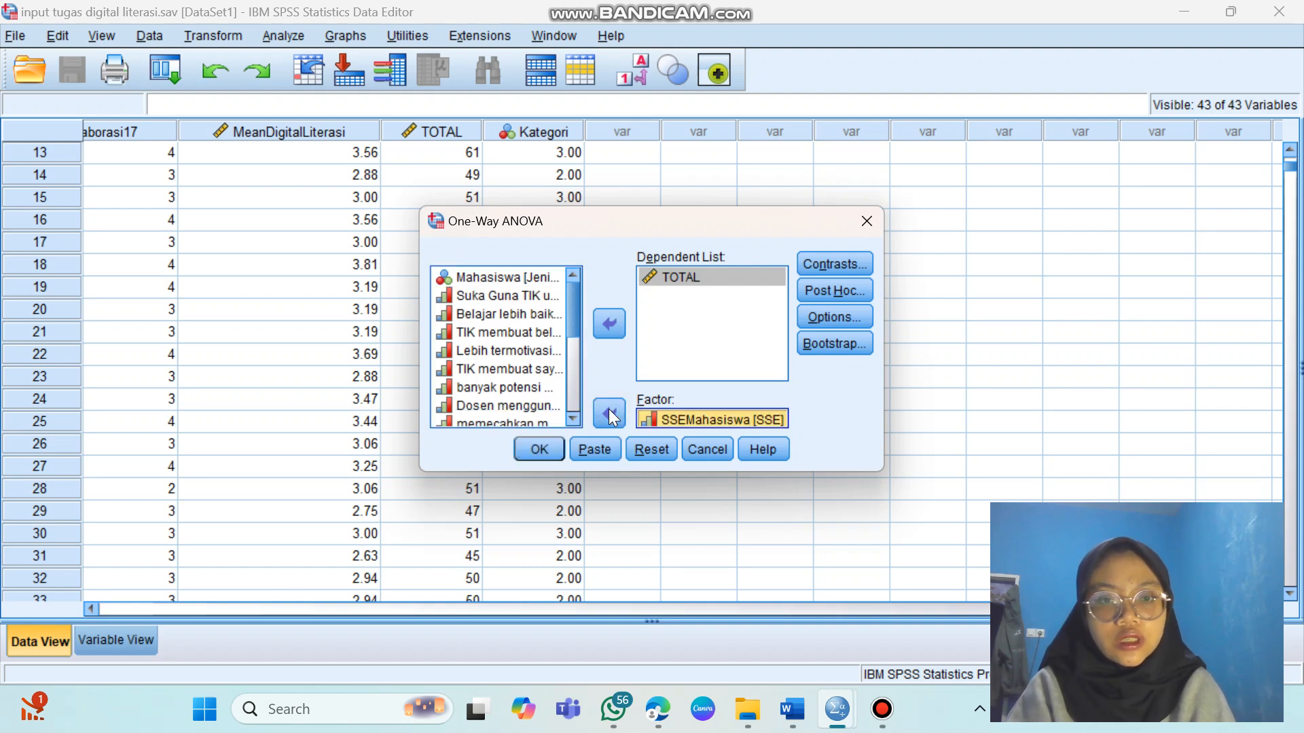
- Accept LSD as the post hoc multiple comparison with a significance level of 0.05
left_click(840, 285)
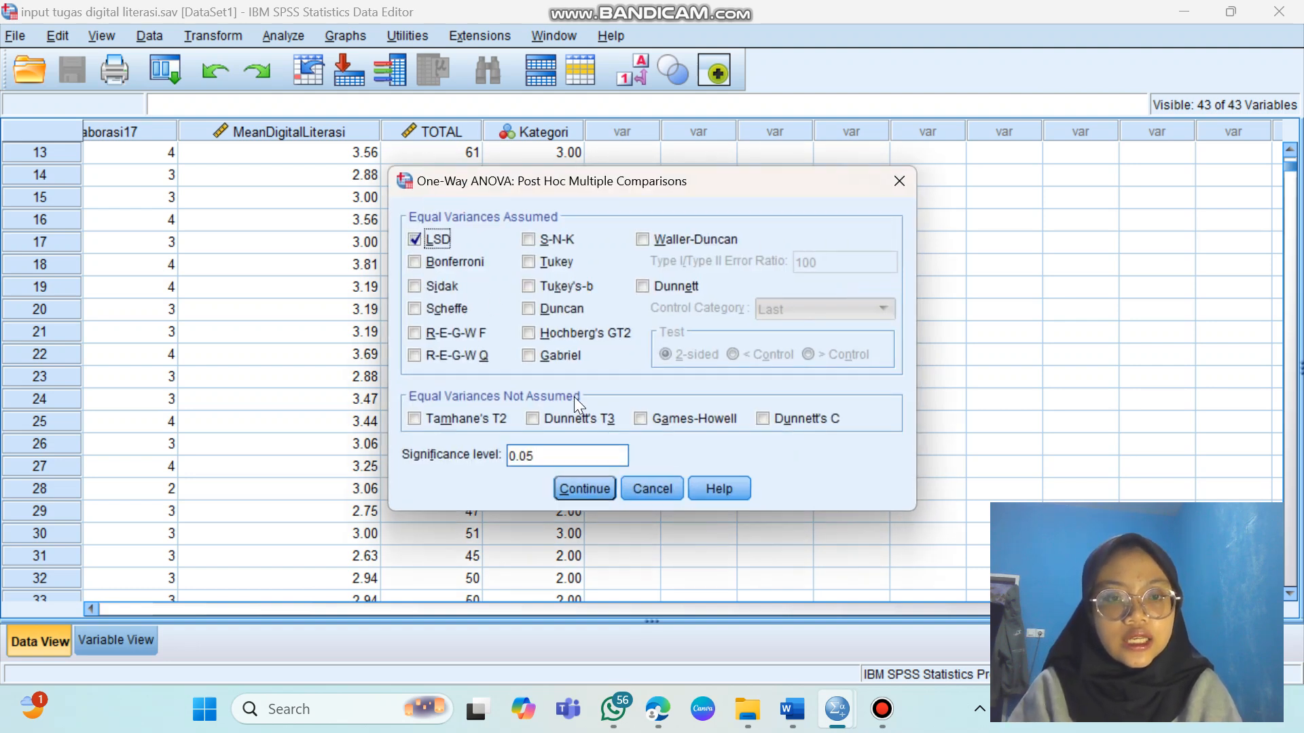
left_click(585, 489)
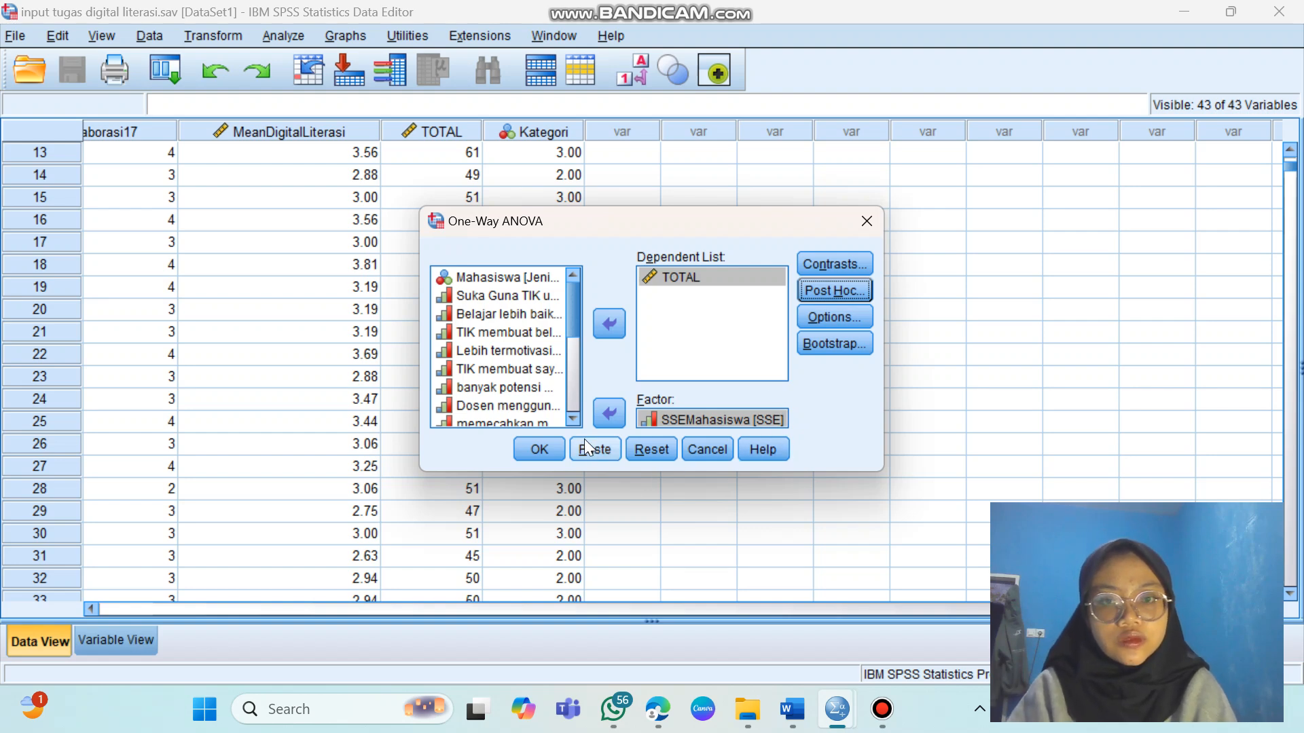
- Enable Descriptive and Homogeneity of variance test in the ANOVA options and run the analysis
left_click(807, 320)
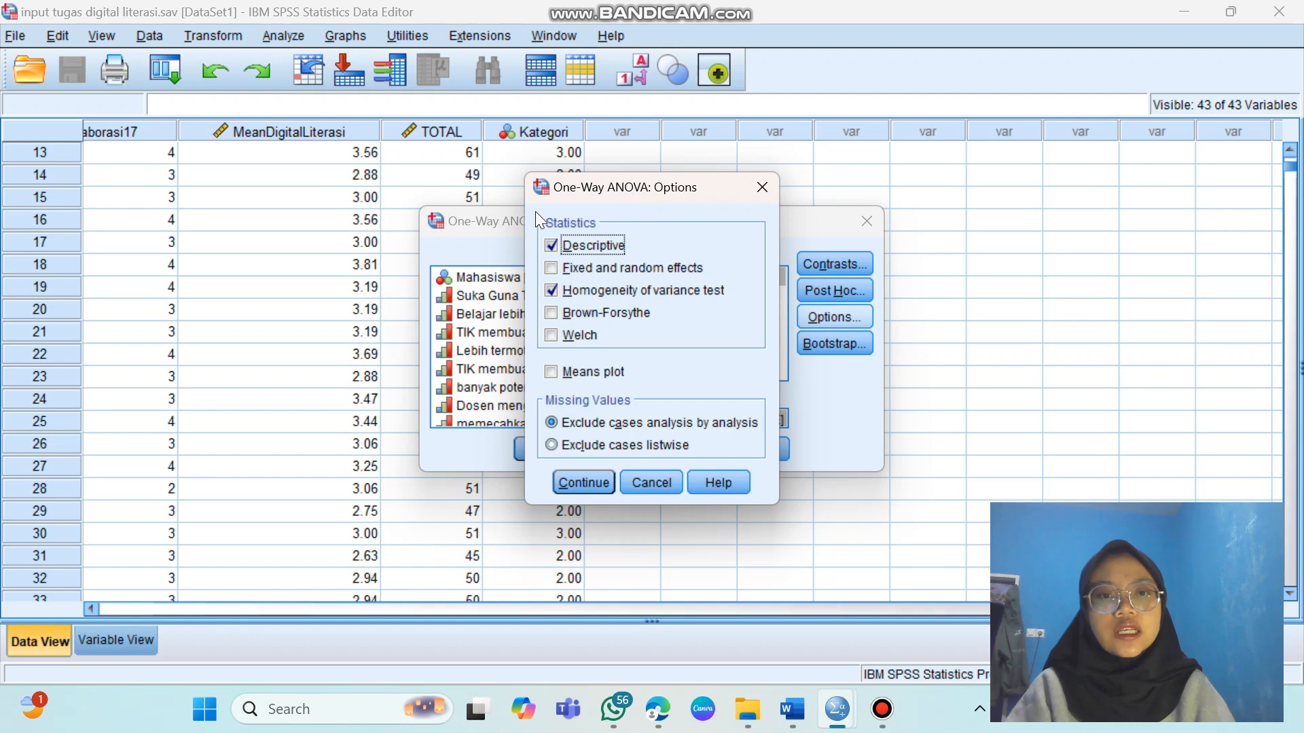
left_click(606, 245)
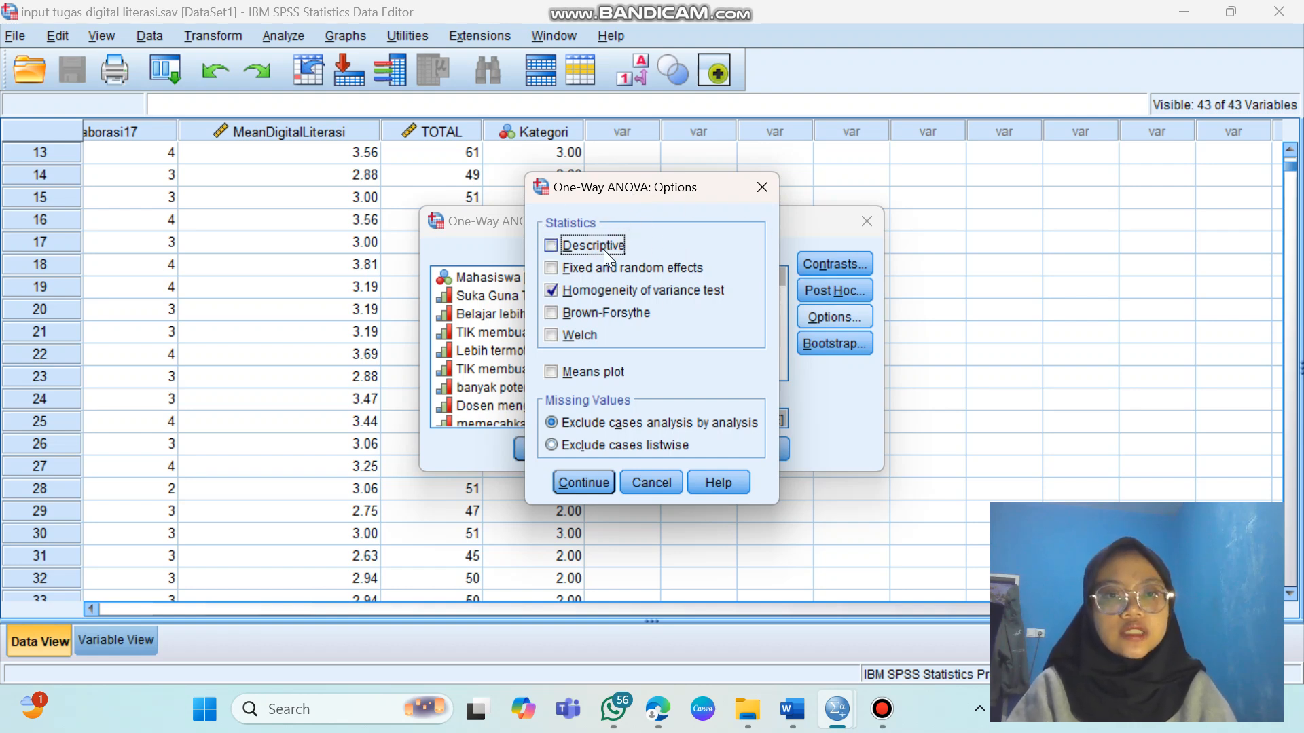
left_click(580, 287)
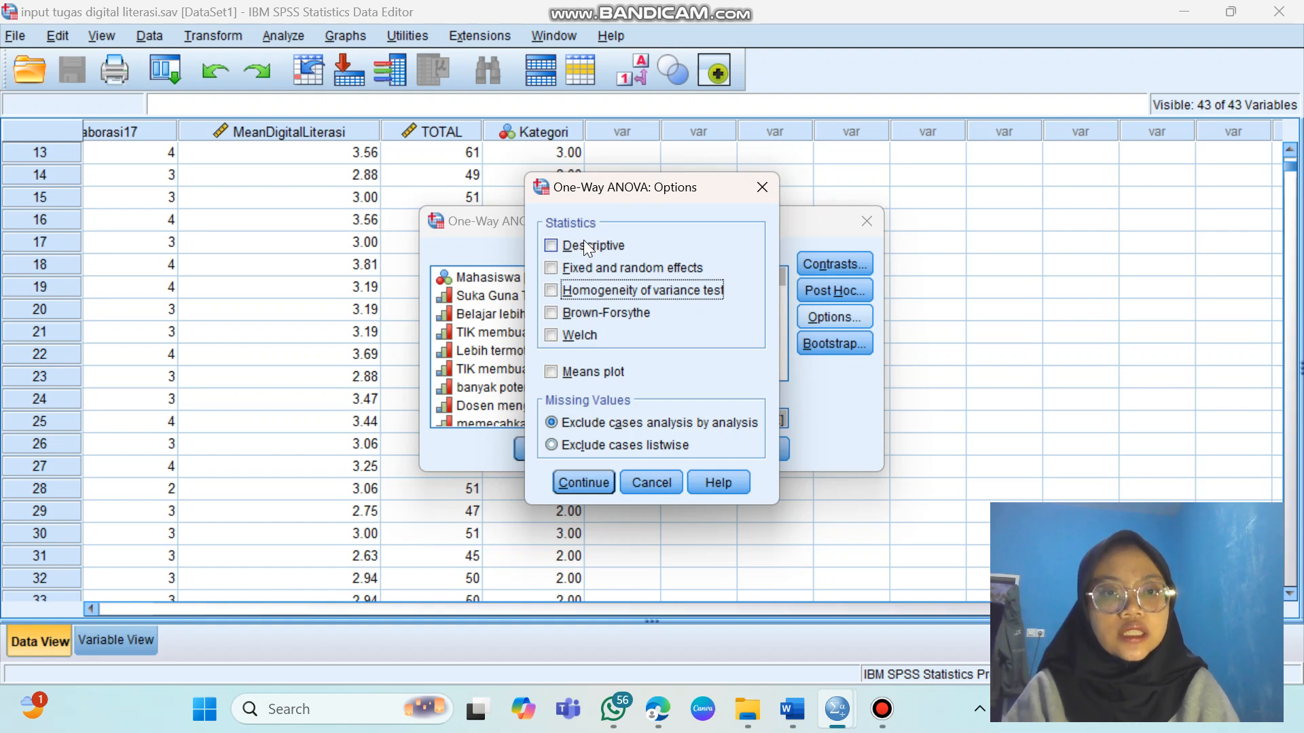
left_click(588, 247)
left_click(592, 291)
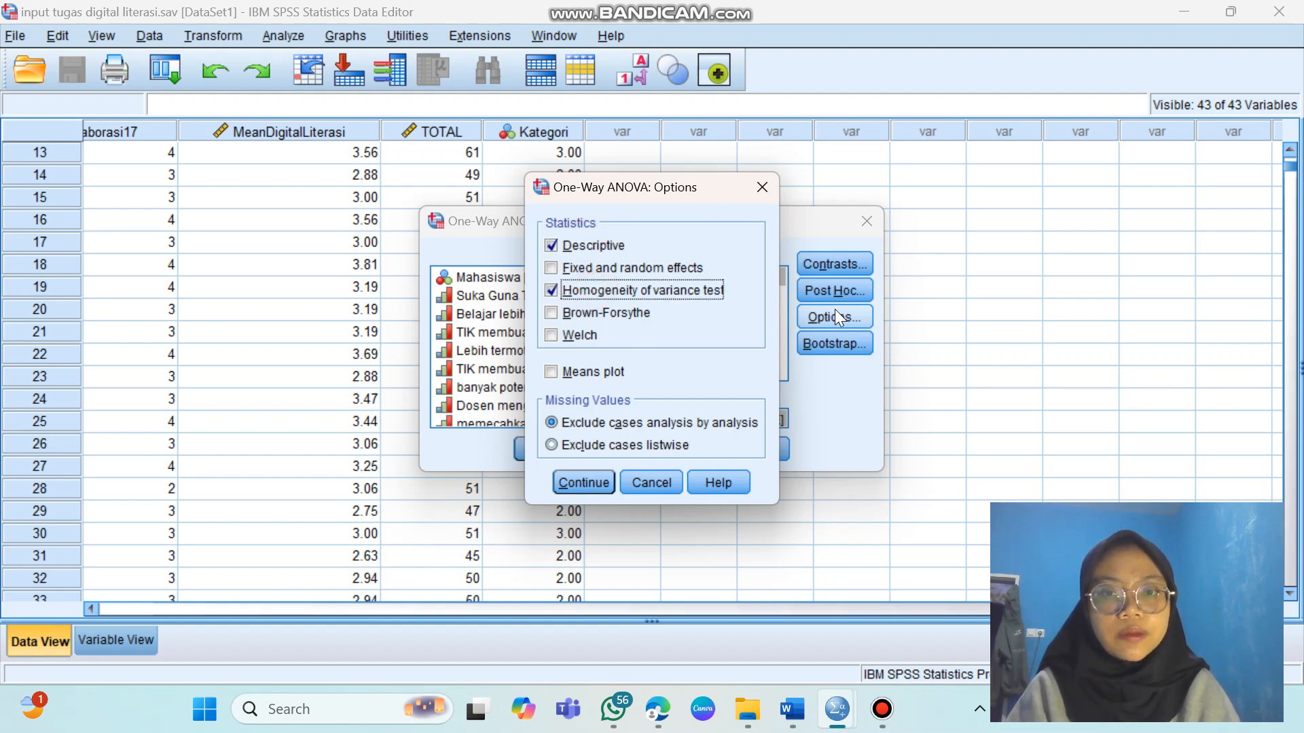
left_click(581, 481)
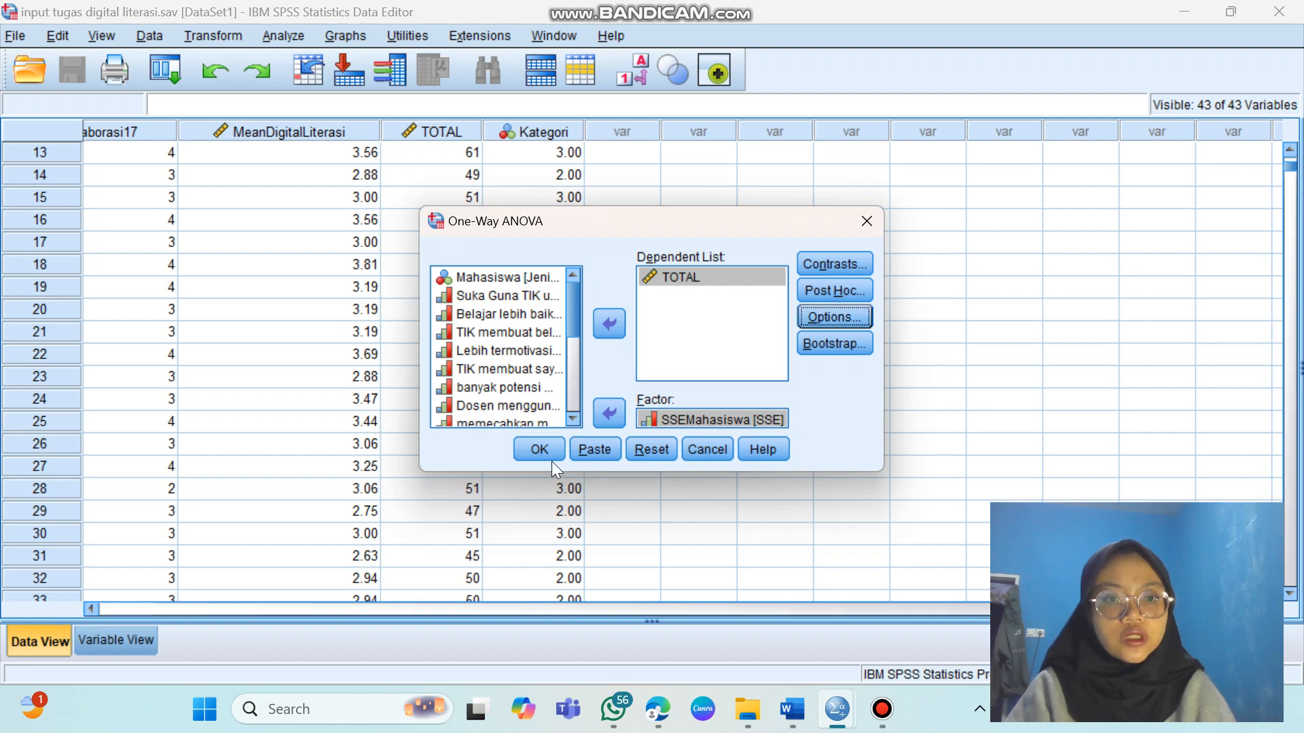
left_click(548, 450)
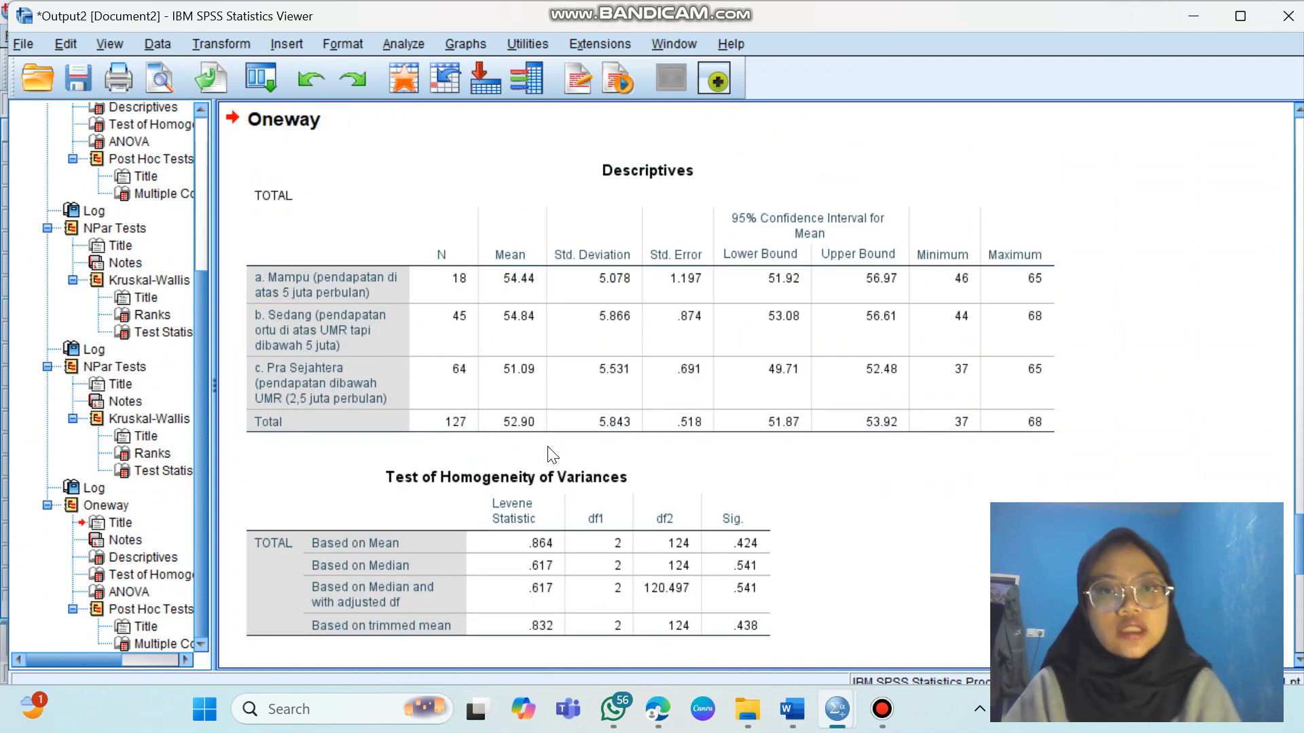
- Examine the Descriptives table and the Test of Homogeneity of Variances in the Oneway output
left_click(303, 244)
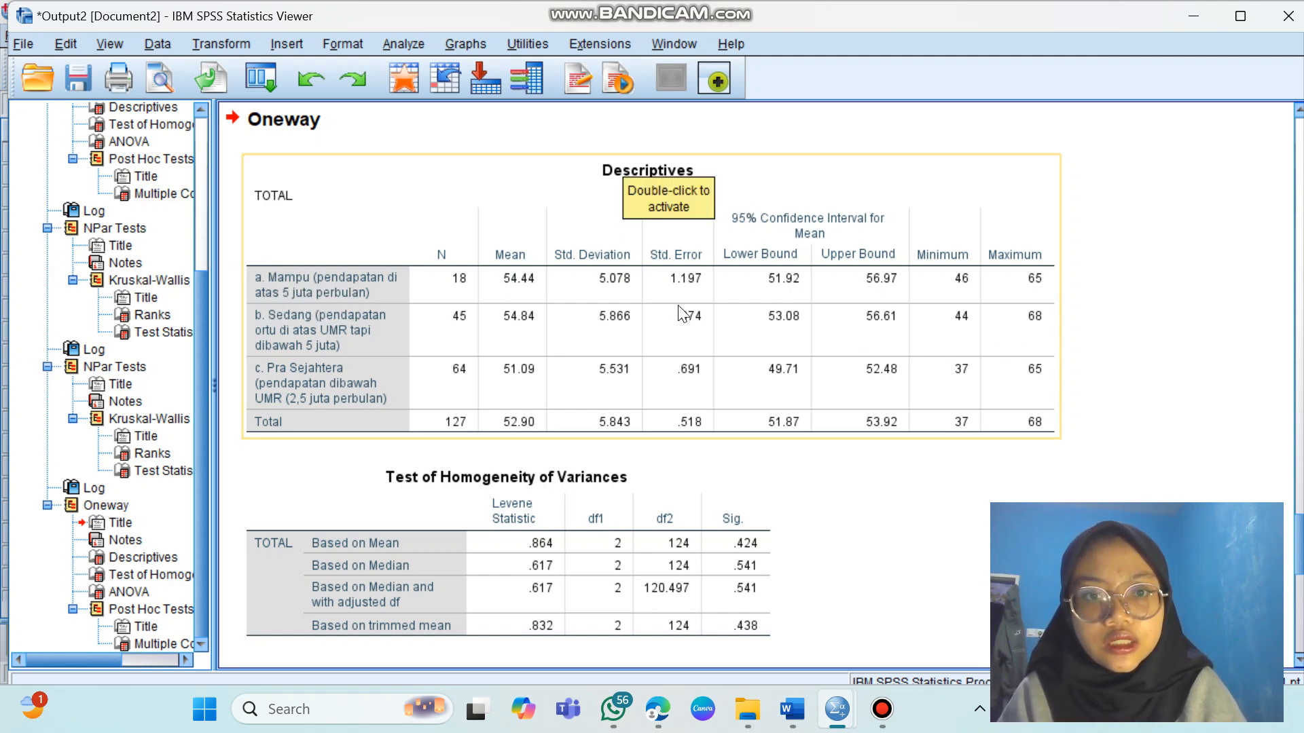
scroll(501, 243, "down", 3)
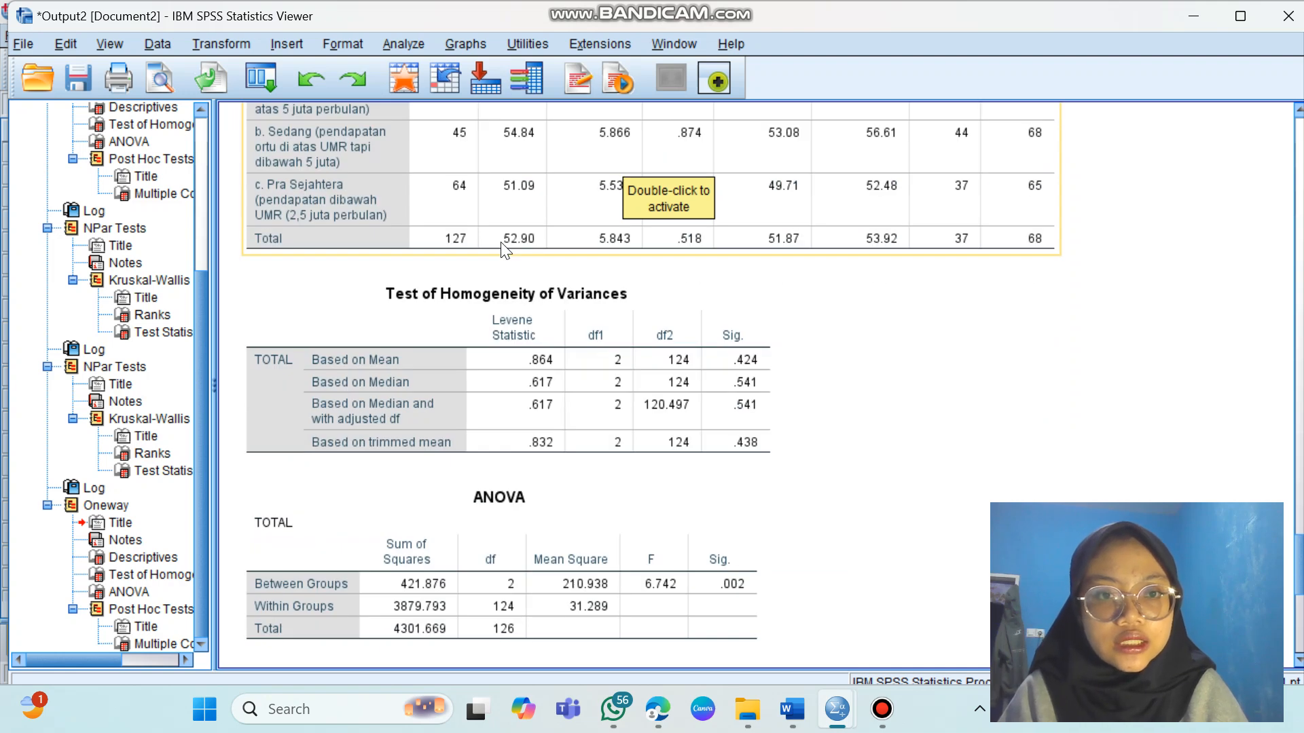
scroll(502, 249, "up", 4)
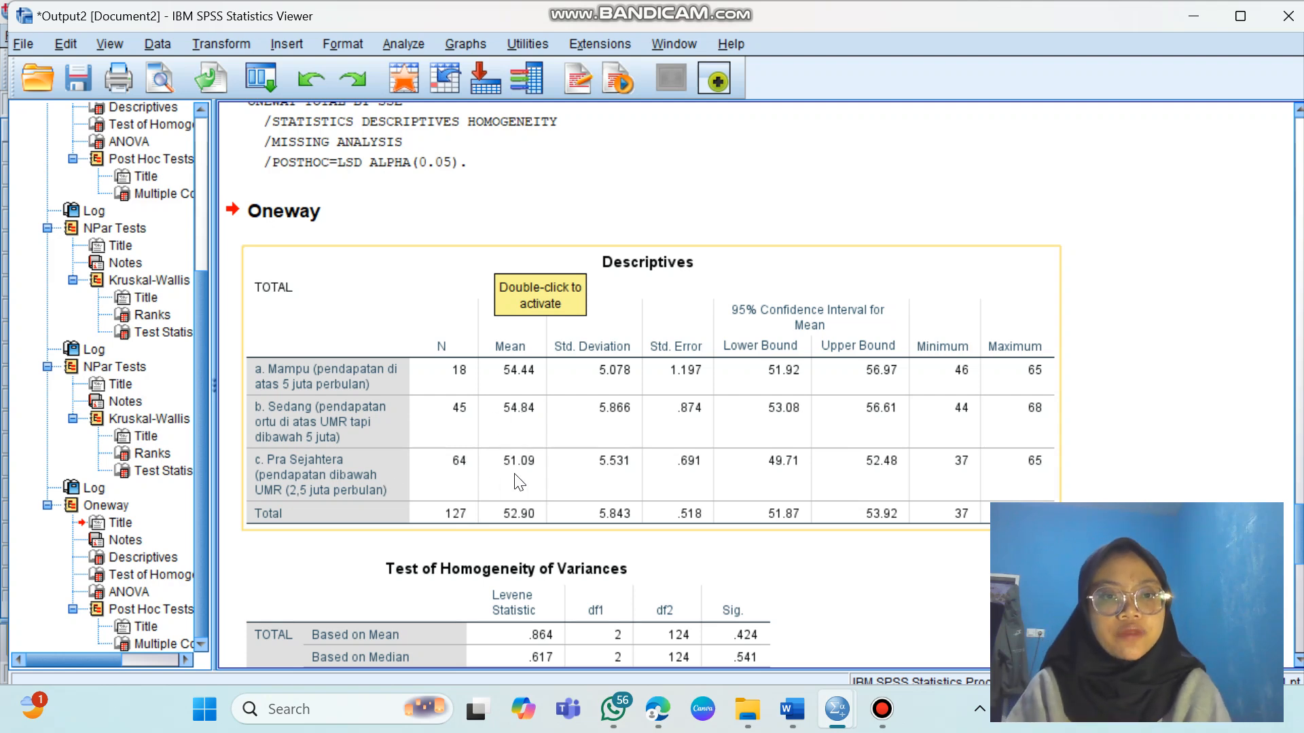
scroll(519, 482, "down", 3)
scroll(520, 482, "down", 6)
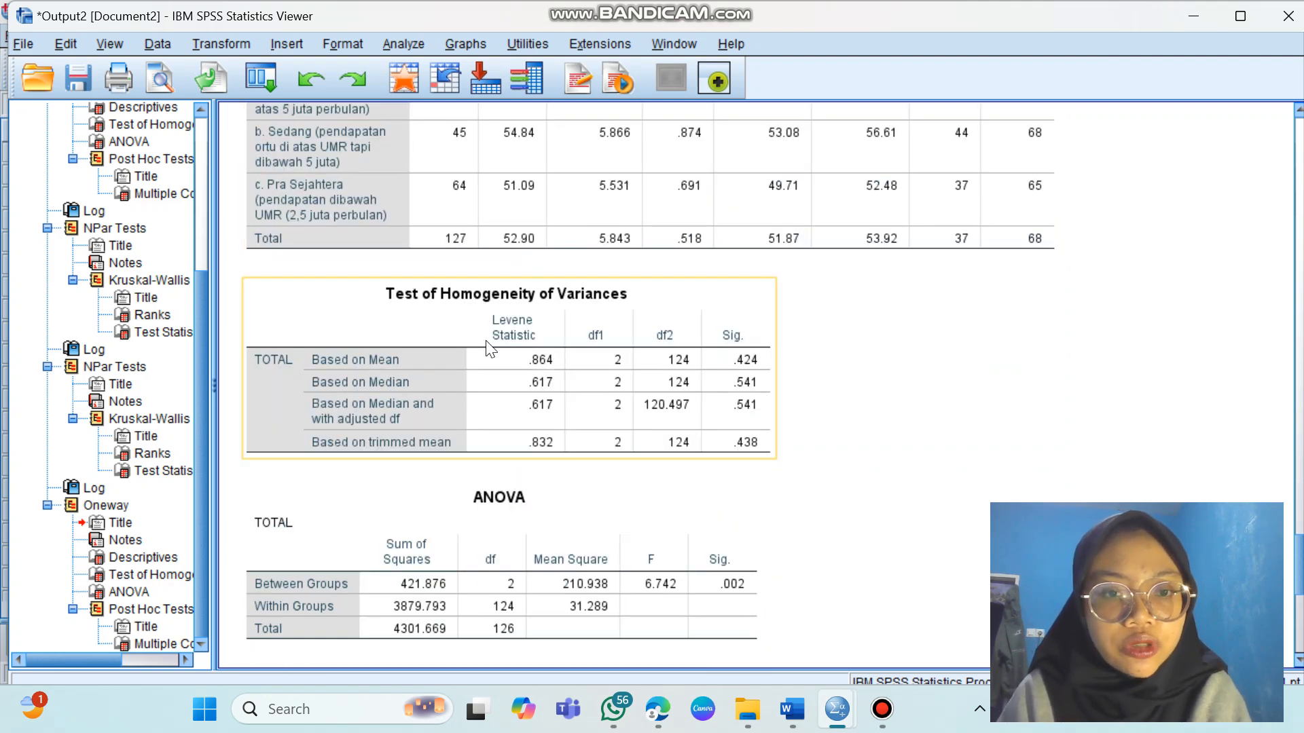
scroll(530, 334, "down", 9)
scroll(528, 257, "up", 6)
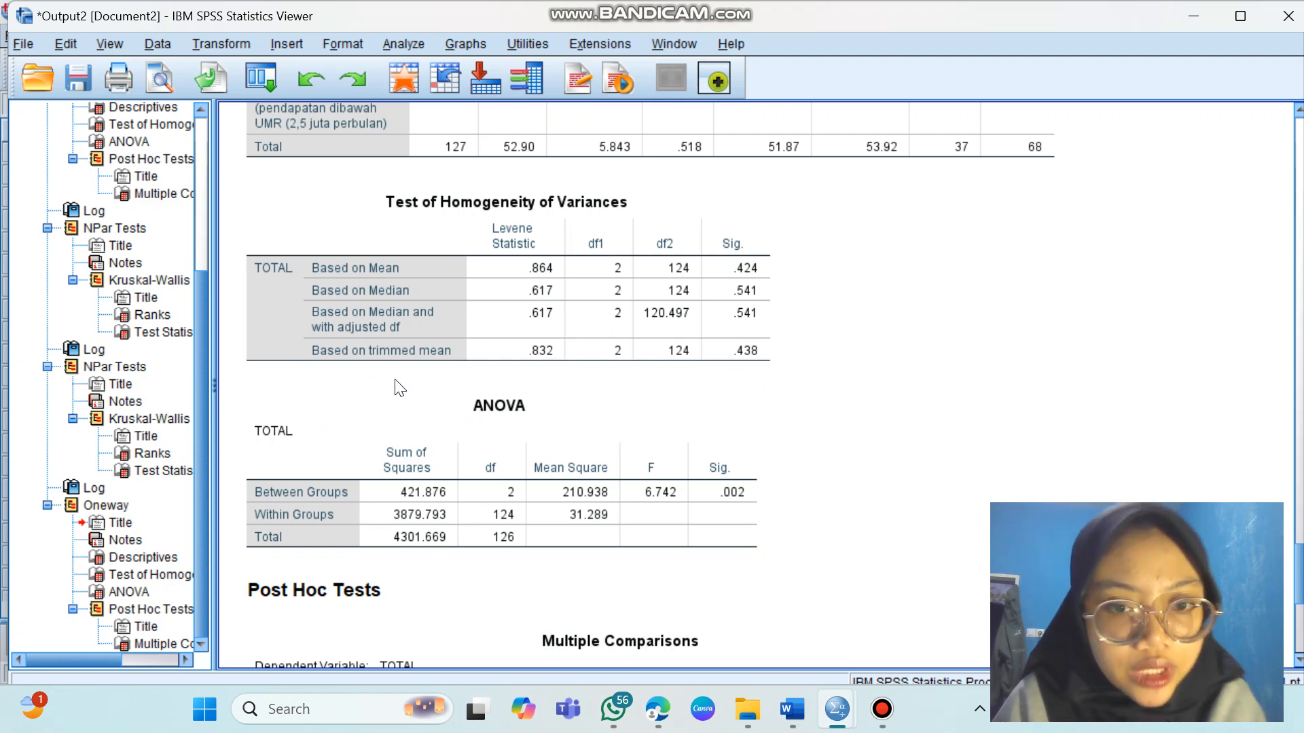
- Examine the ANOVA table and the LSD Multiple Comparisons table for the SSEMahasiswa groups
left_click(891, 396)
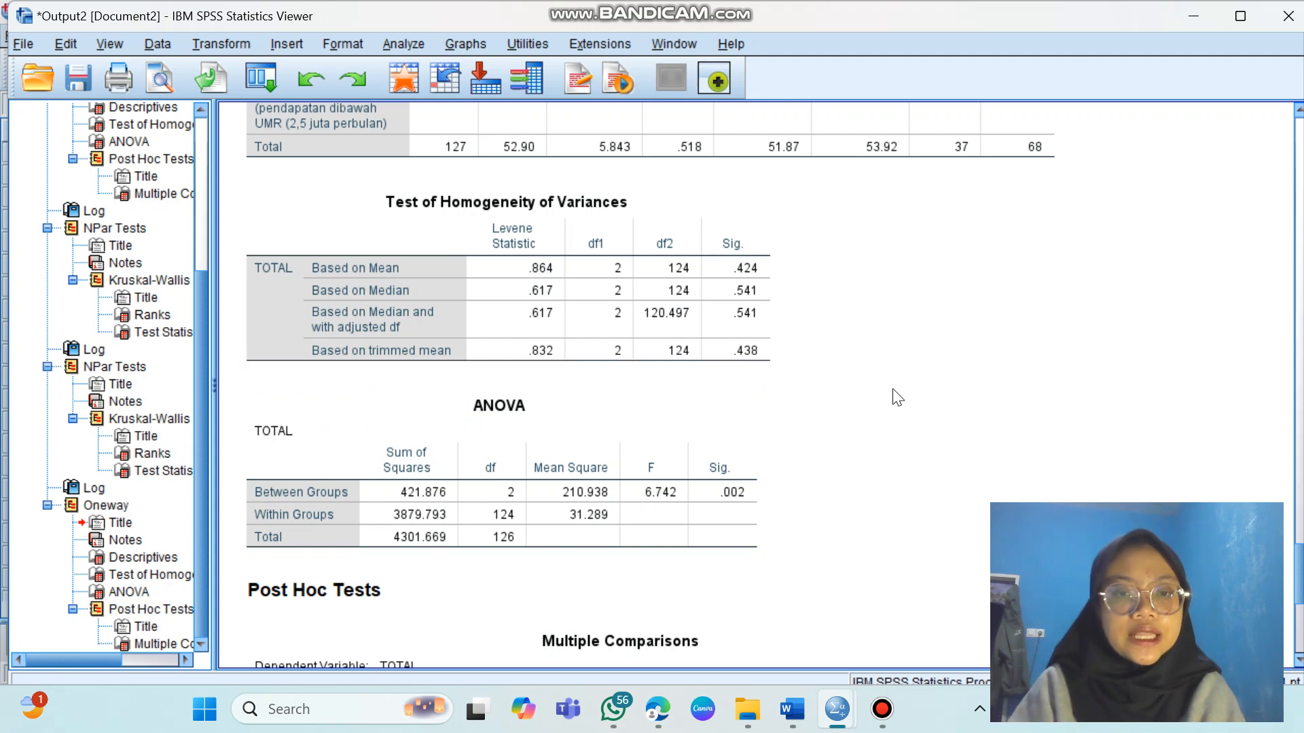
scroll(891, 396, "down", 3)
left_click(588, 270)
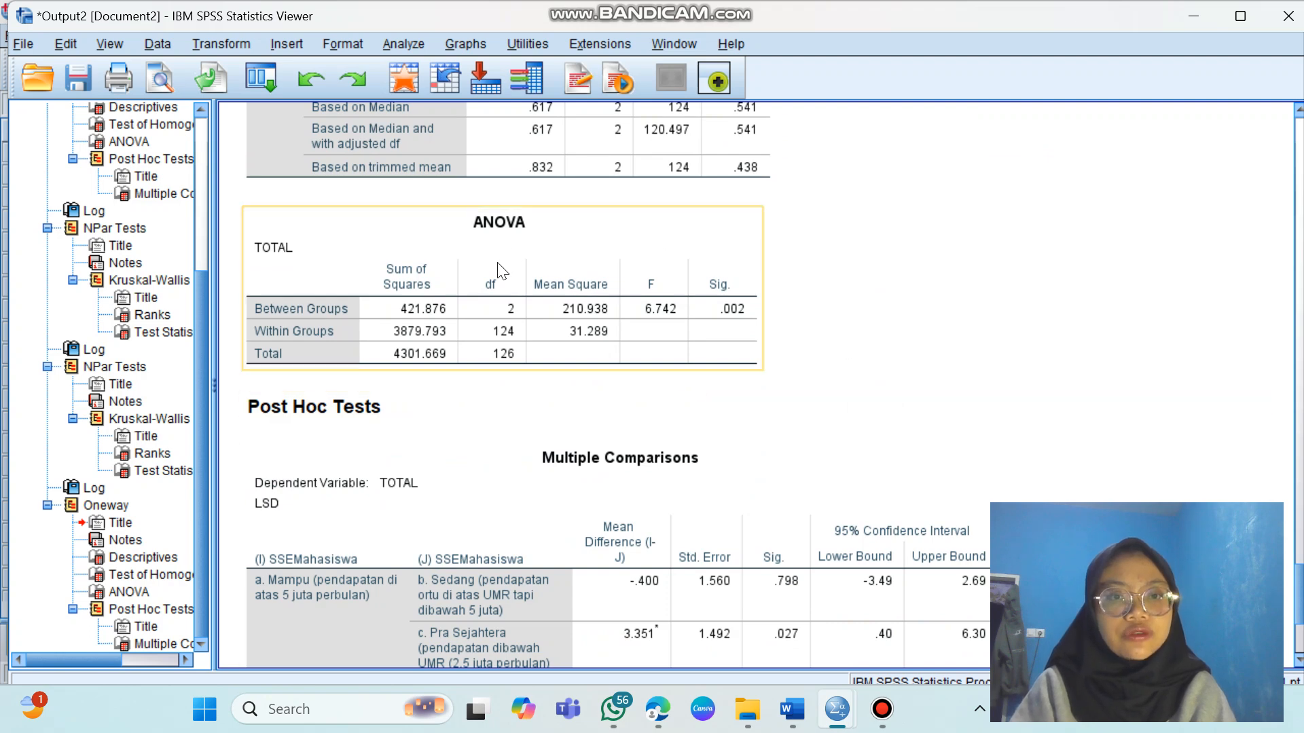
scroll(607, 352, "down", 1)
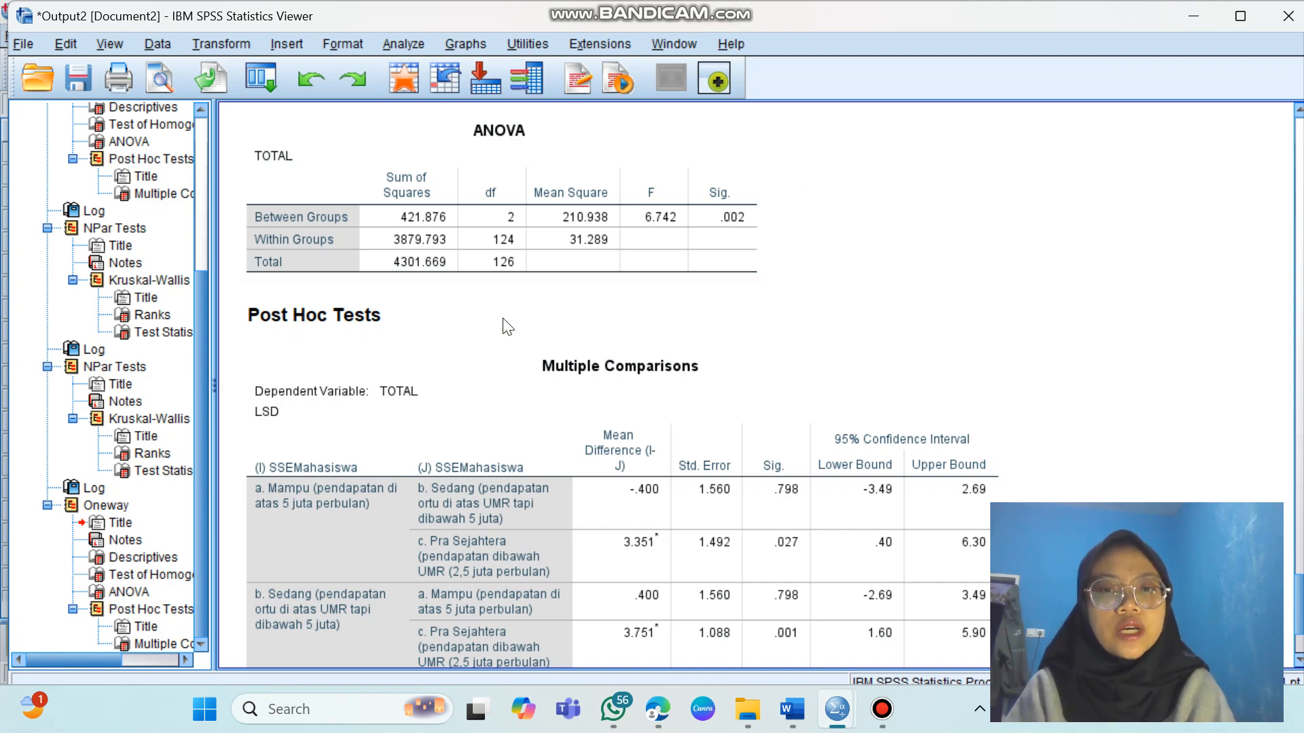
left_click(531, 426)
scroll(531, 426, "down", 1)
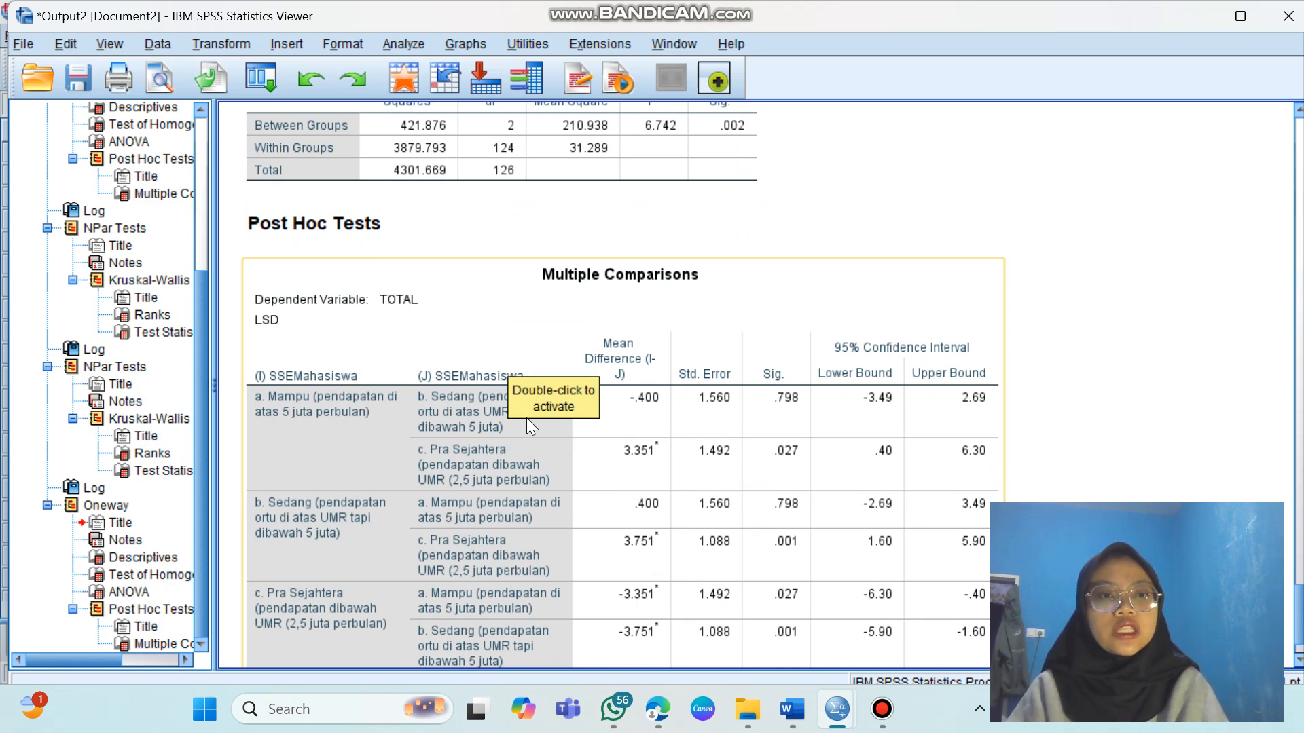
left_click(527, 418)
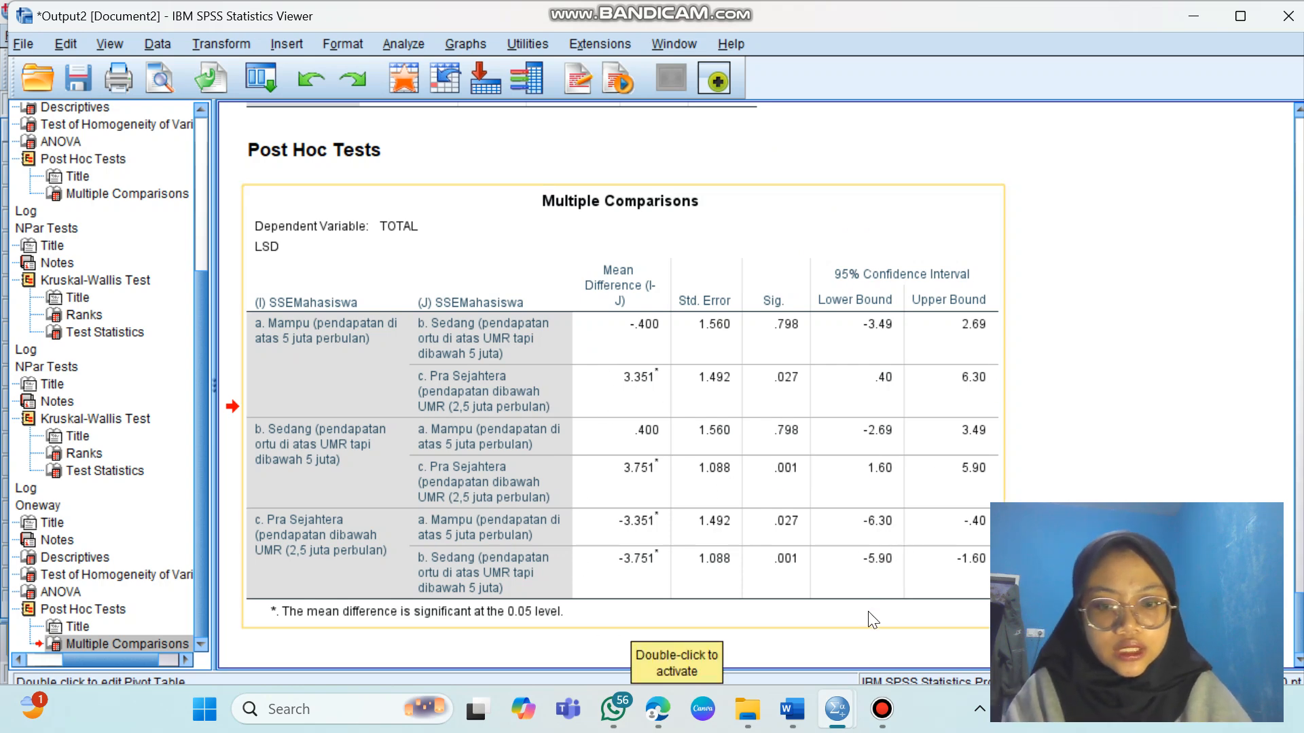
- Switch to Document1 in Word and review the pasted result tables up to the ANOVA interpretation on the first page
mouse_move(798, 729)
left_click(627, 619)
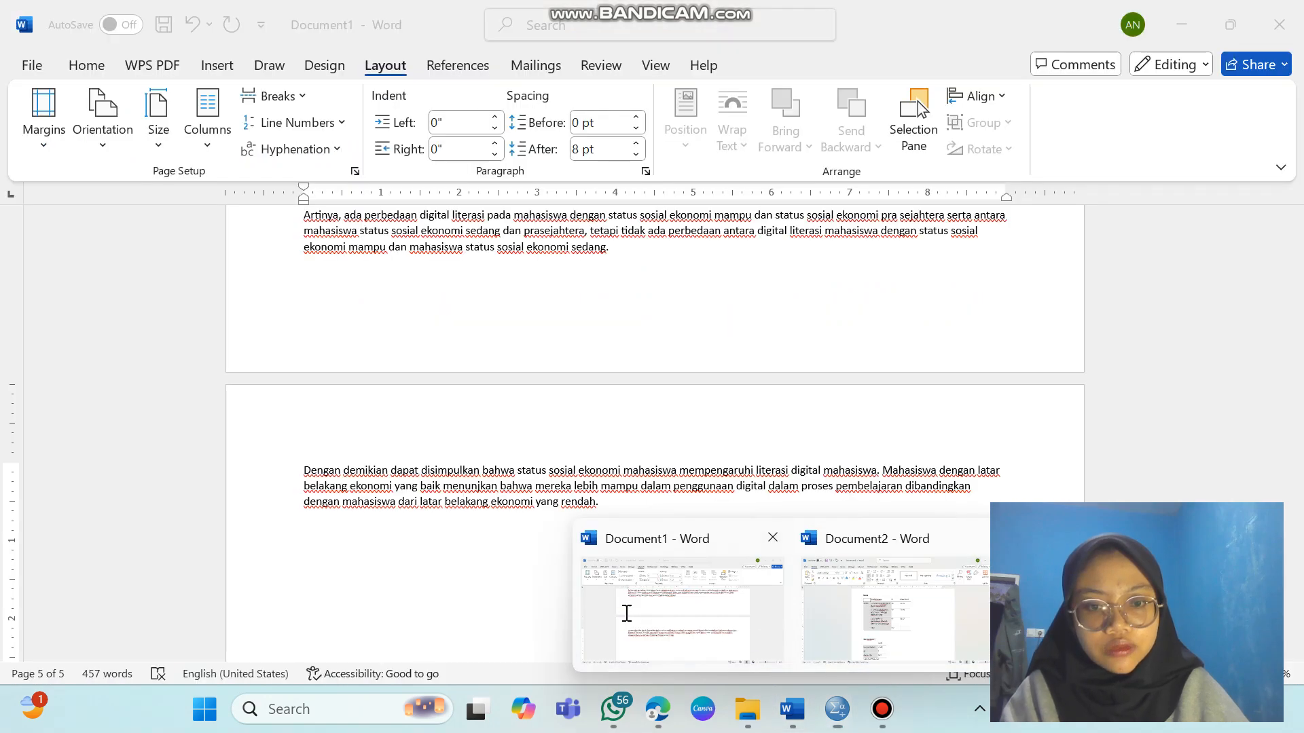
scroll(570, 405, "down", 5)
scroll(571, 405, "up", 15)
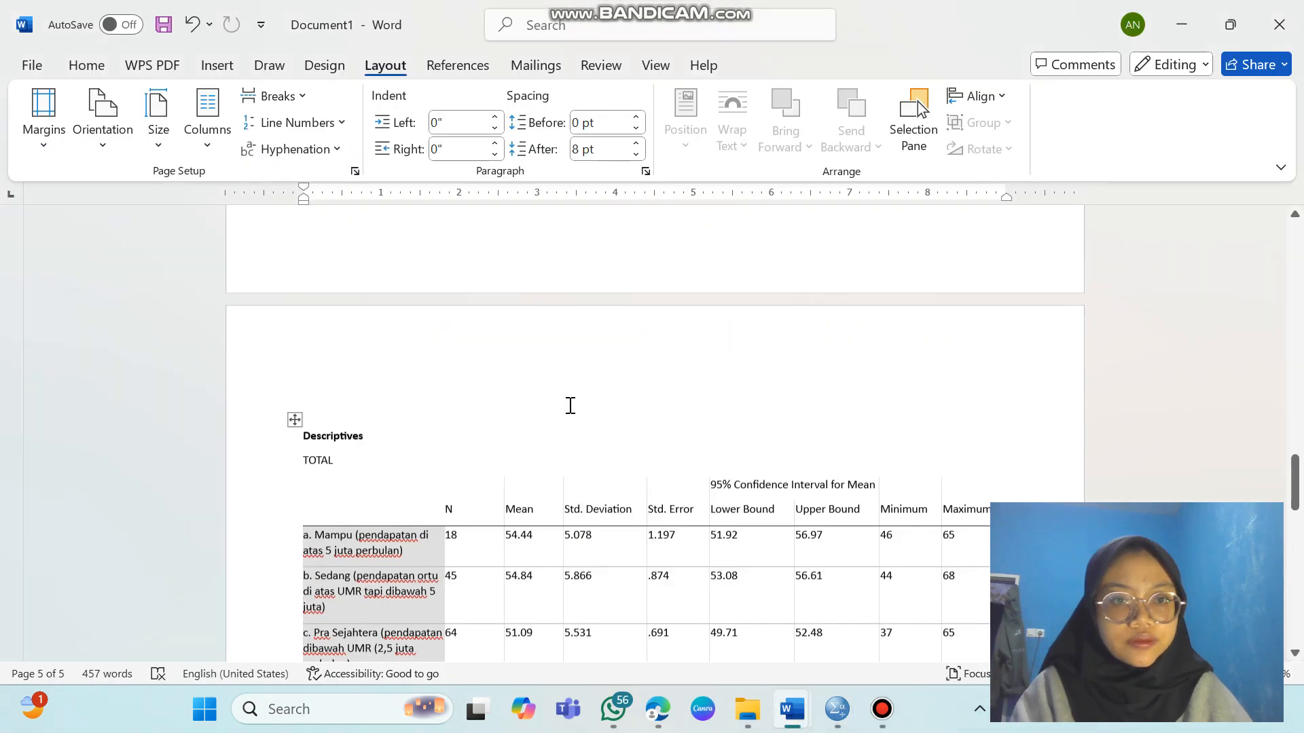
scroll(570, 405, "down", 5)
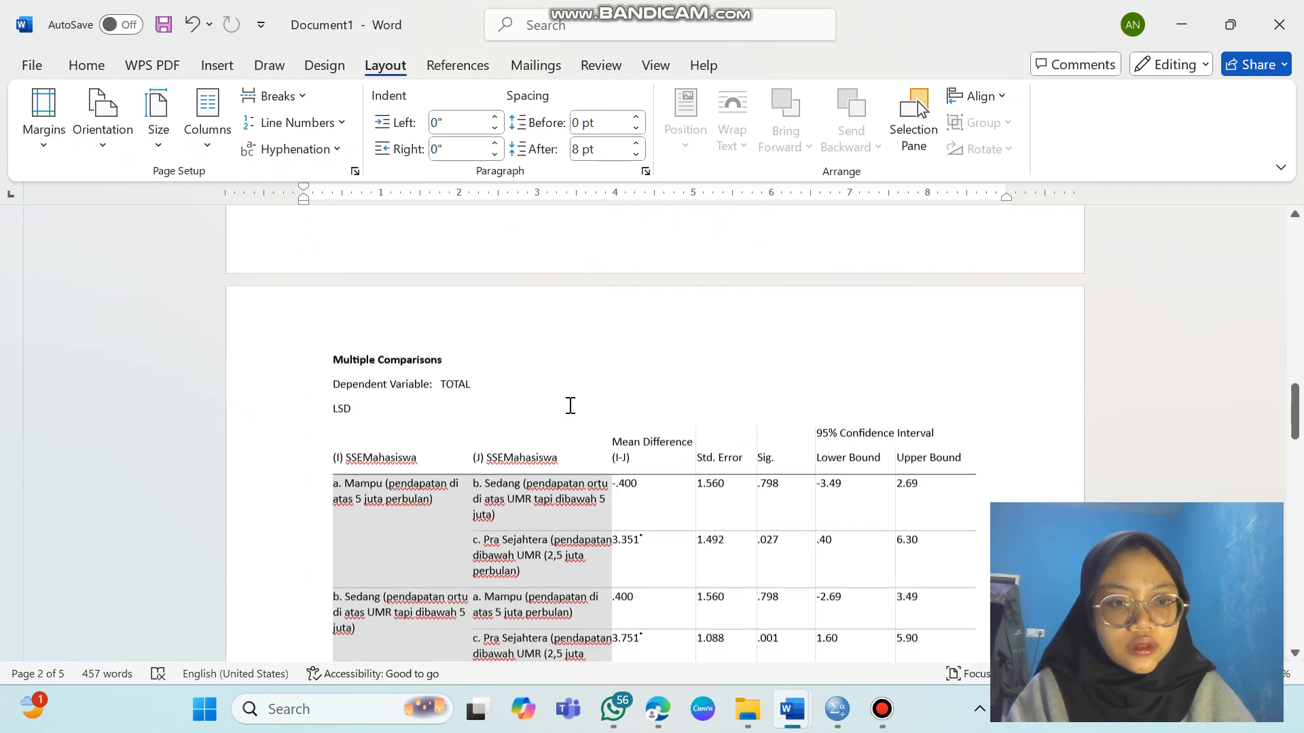
scroll(570, 405, "up", 10)
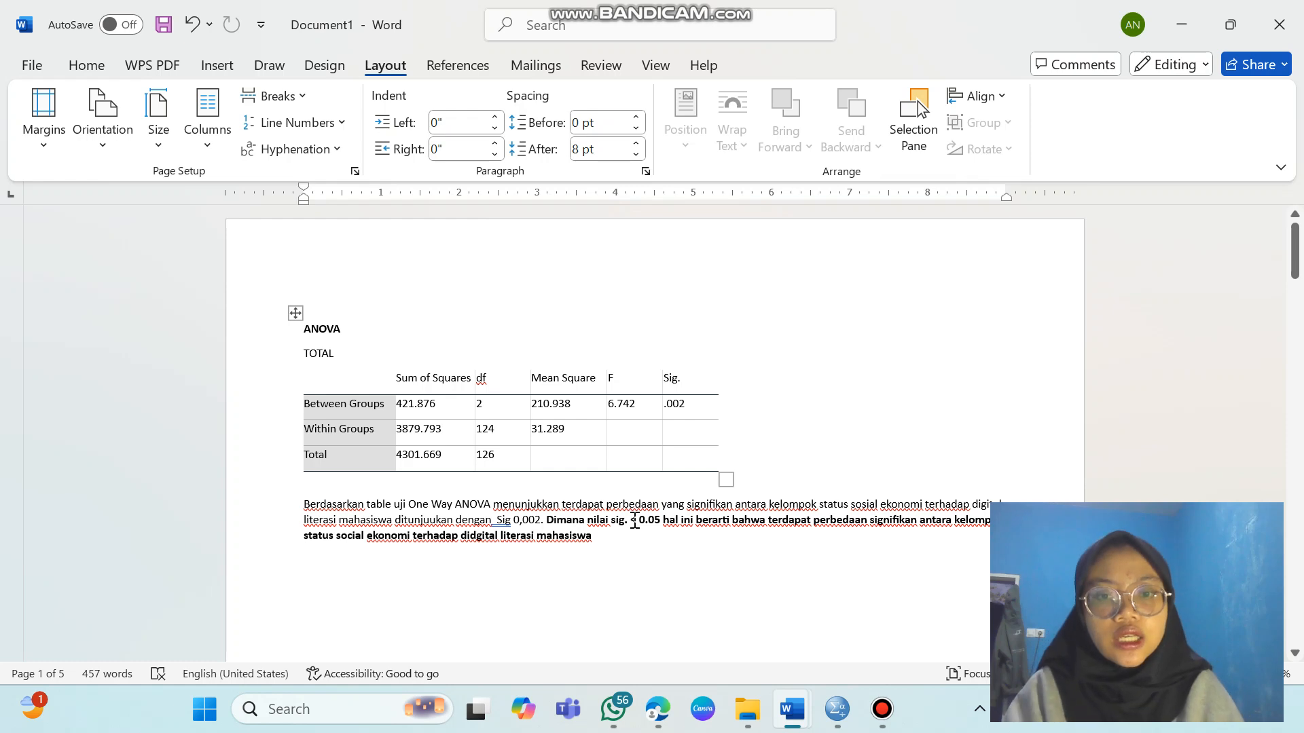
- Read the rest of the ANOVA interpretation and go on to the LSD Multiple Comparisons table on the third page
scroll(750, 537, "down", 3)
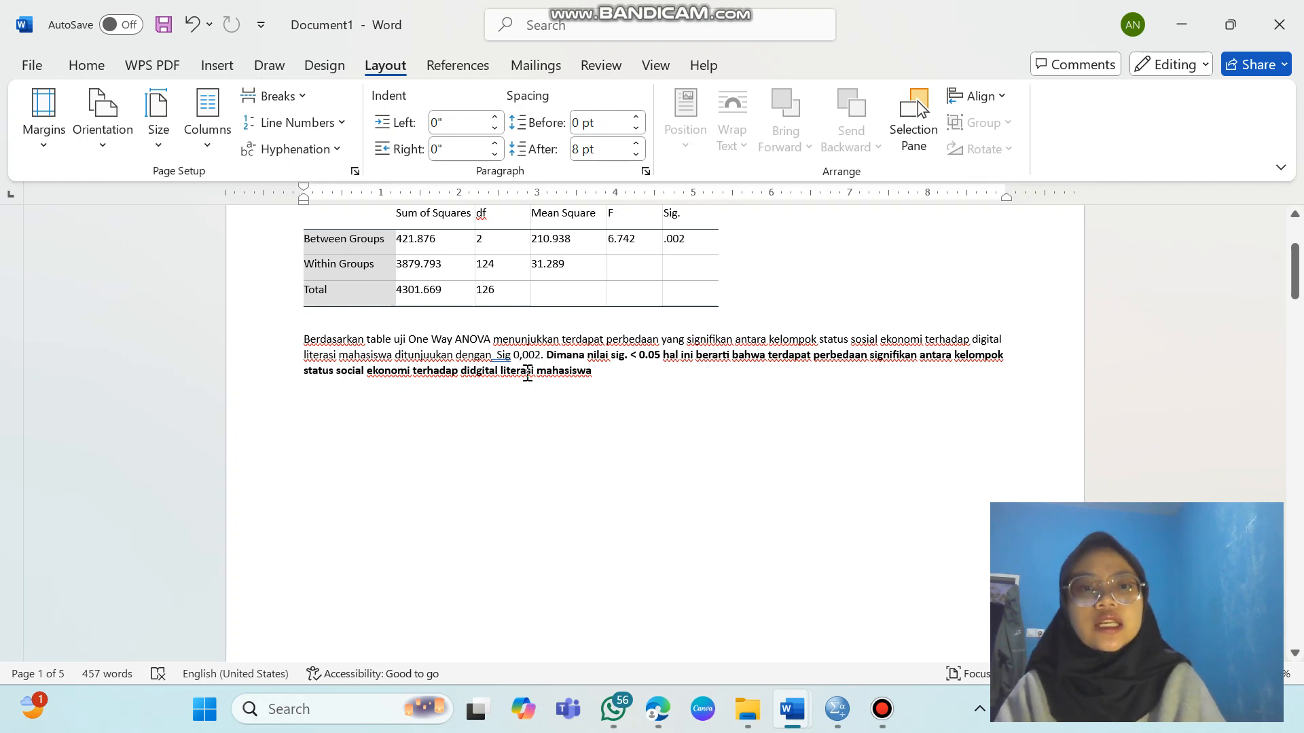
scroll(528, 372, "down", 3)
scroll(527, 372, "down", 3)
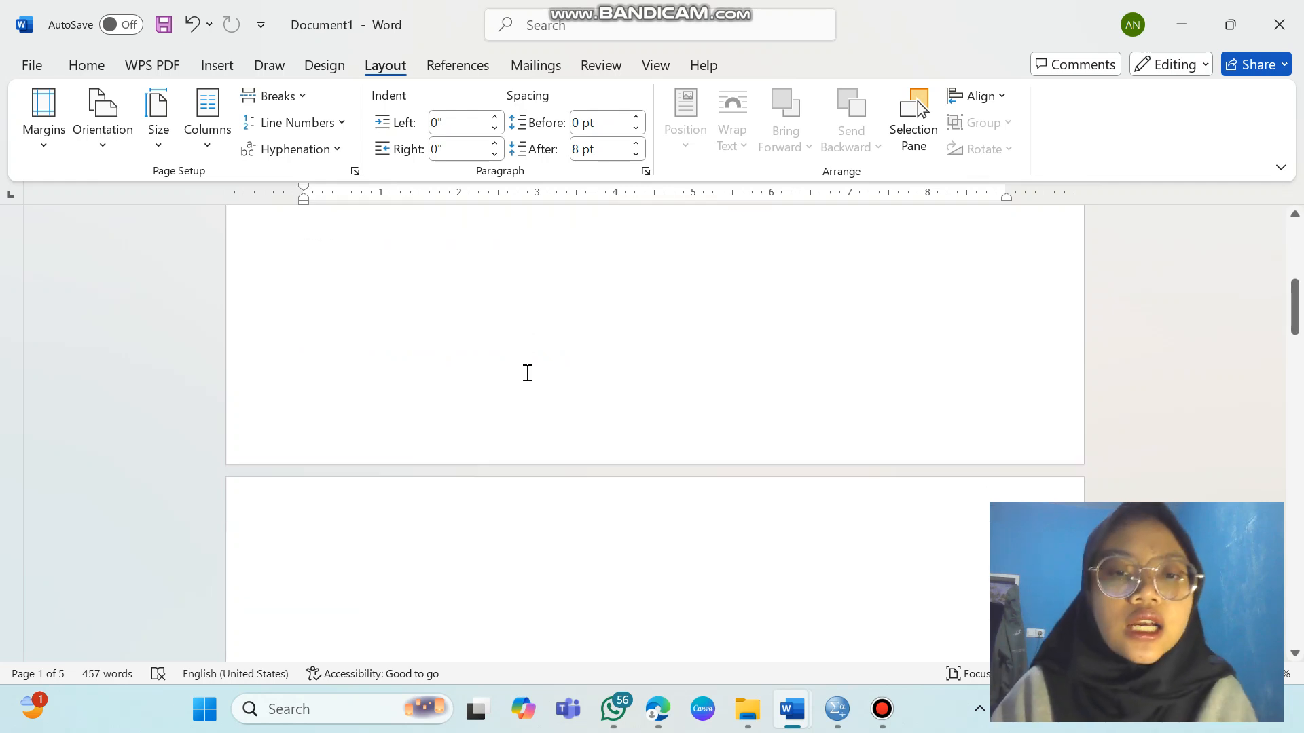
scroll(528, 373, "up", 4)
scroll(528, 372, "down", 8)
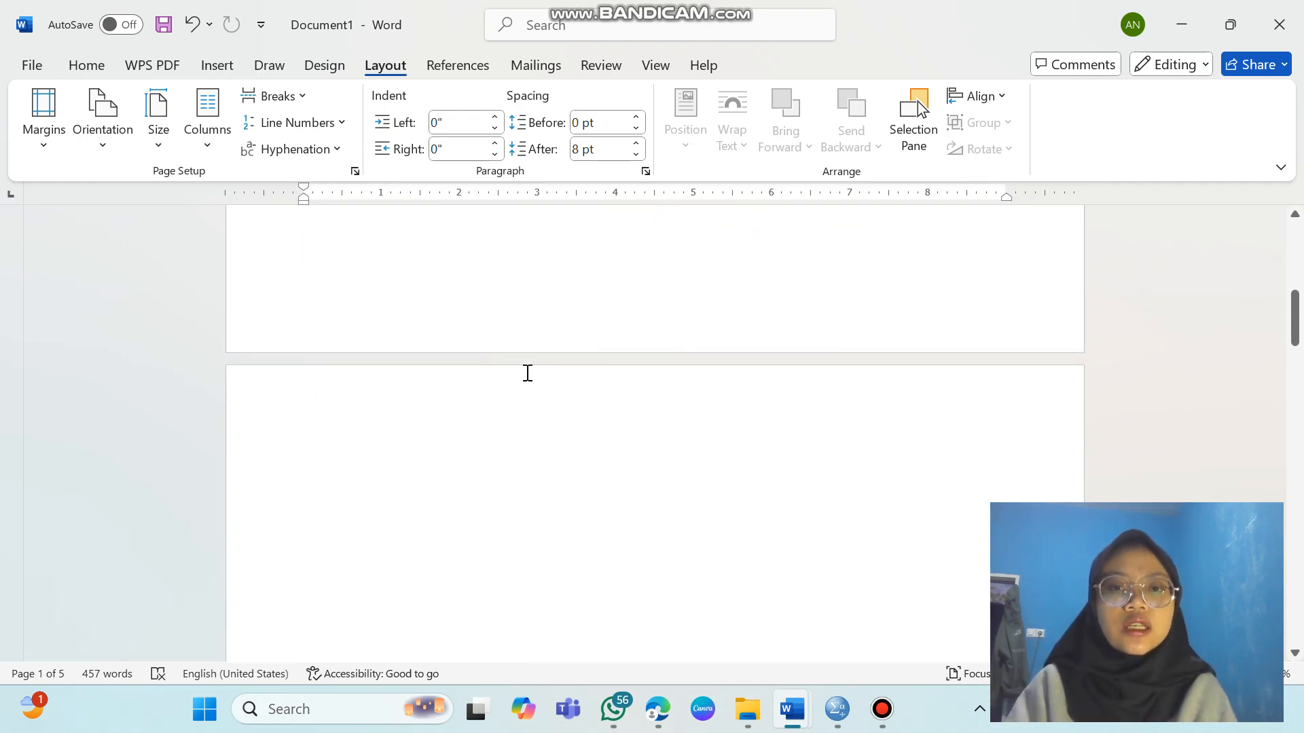
scroll(525, 372, "down", 10)
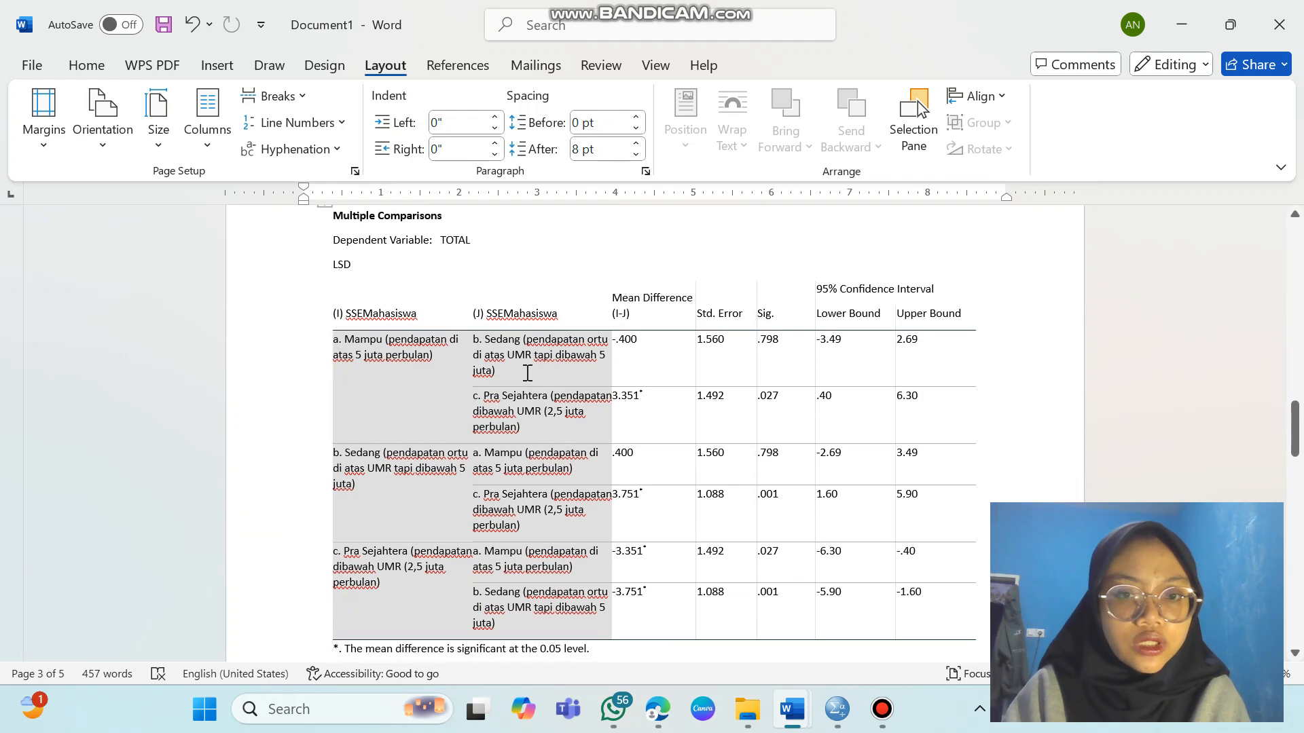
scroll(670, 329, "up", 3)
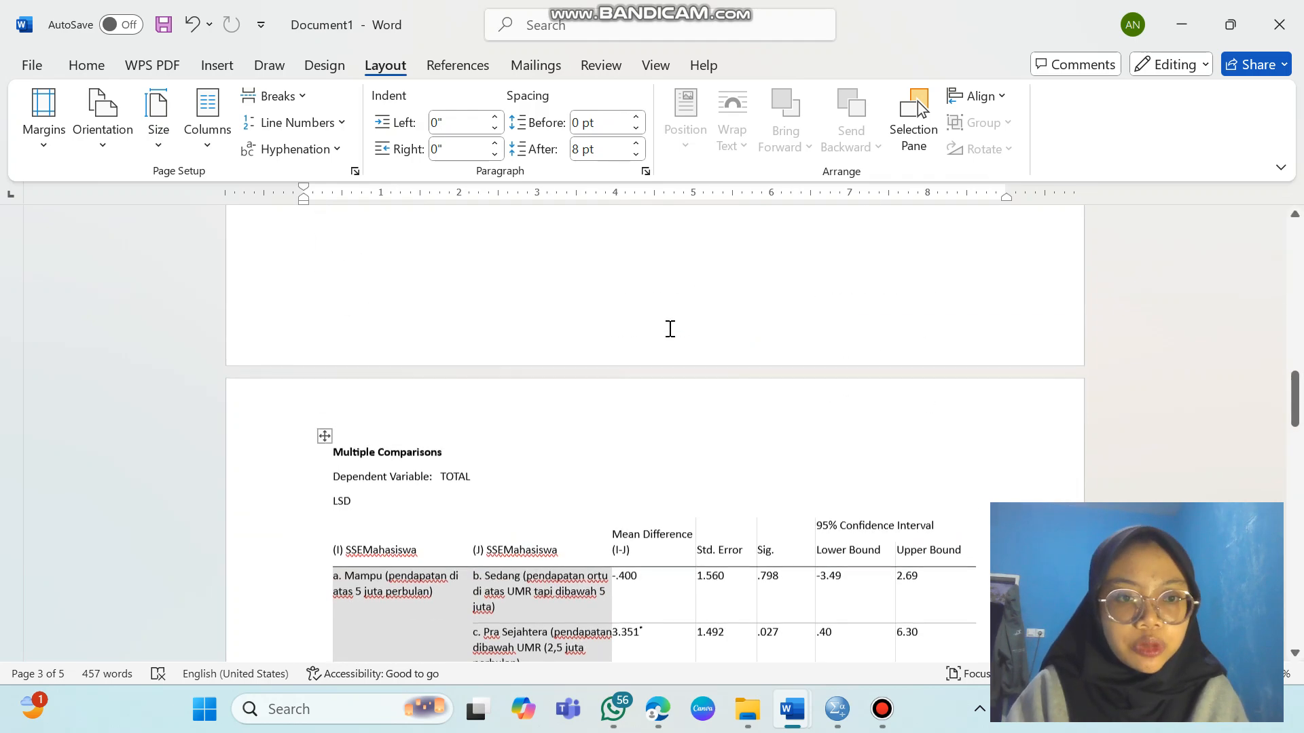
- Compare the LSD Multiple Comparisons table with the Descriptives table of group means on the following page
scroll(669, 329, "down", 5)
scroll(669, 329, "down", 7)
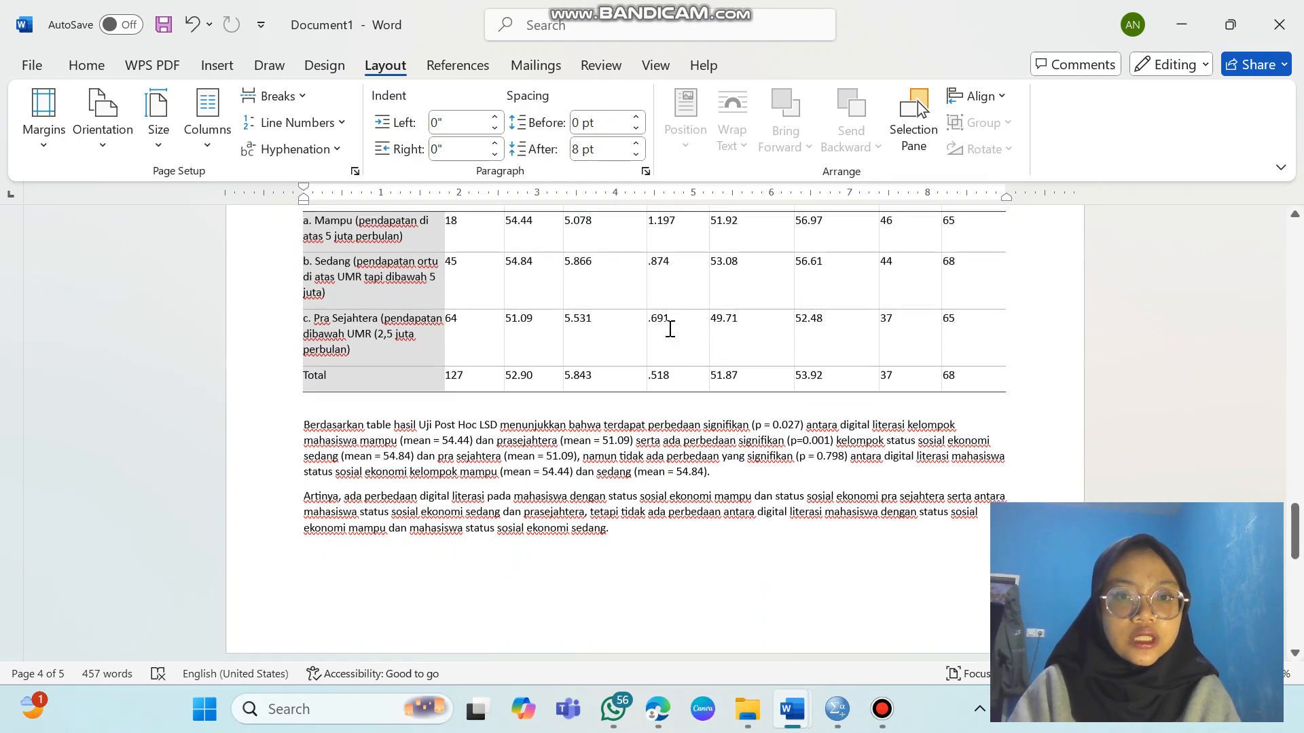
scroll(670, 328, "up", 5)
scroll(670, 329, "up", 3)
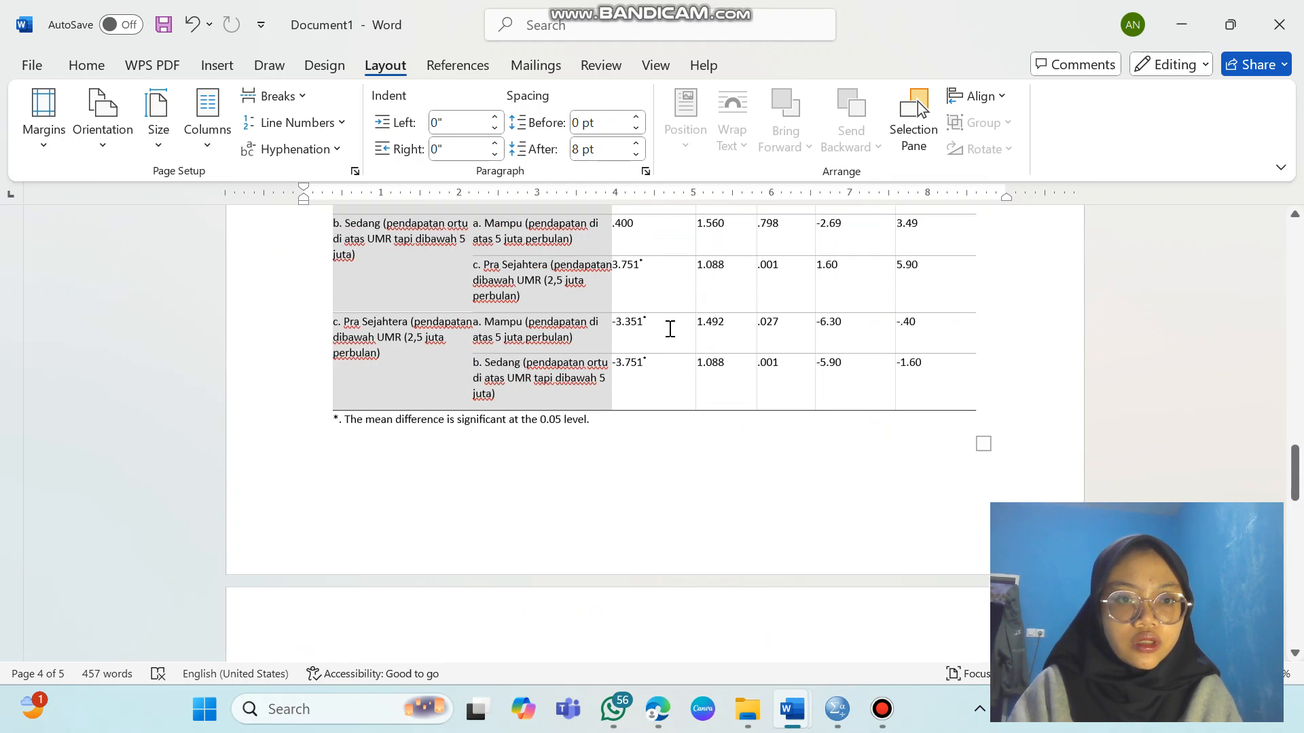
scroll(670, 328, "down", 4)
scroll(669, 328, "up", 4)
scroll(668, 329, "up", 3)
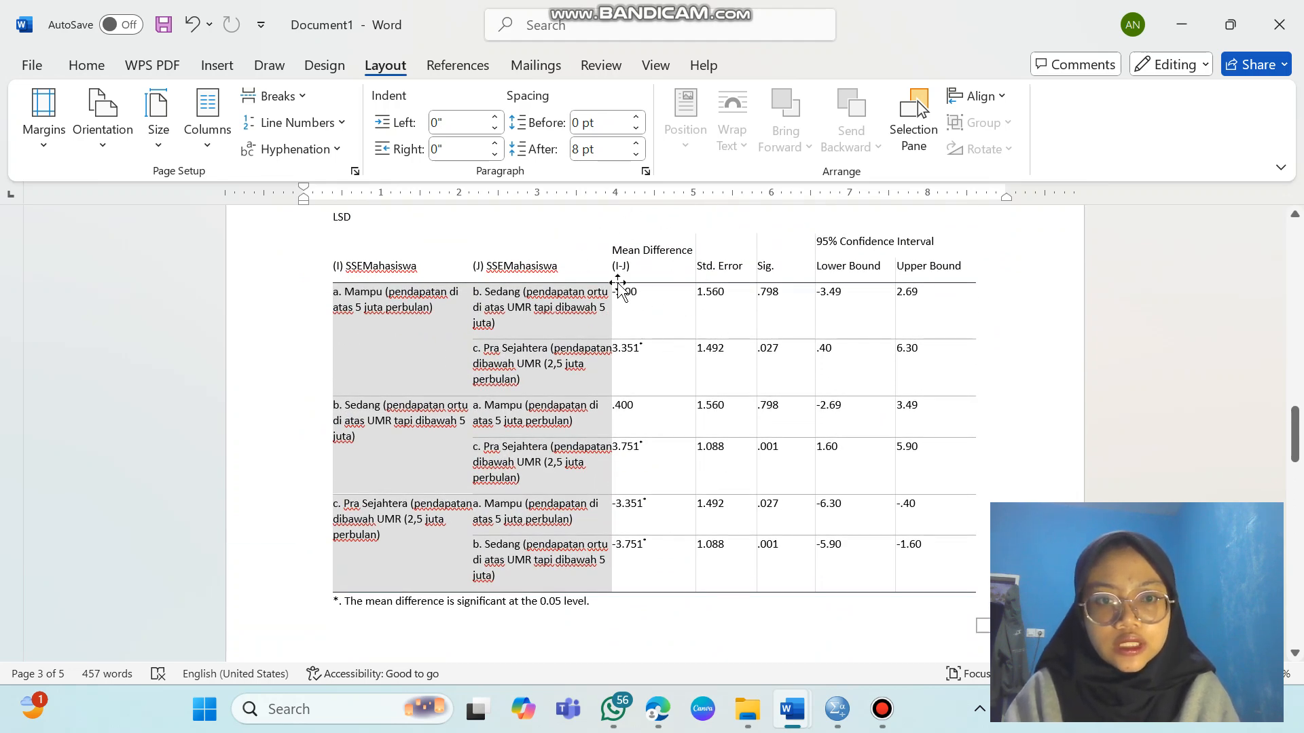
scroll(619, 284, "down", 2)
scroll(619, 283, "down", 13)
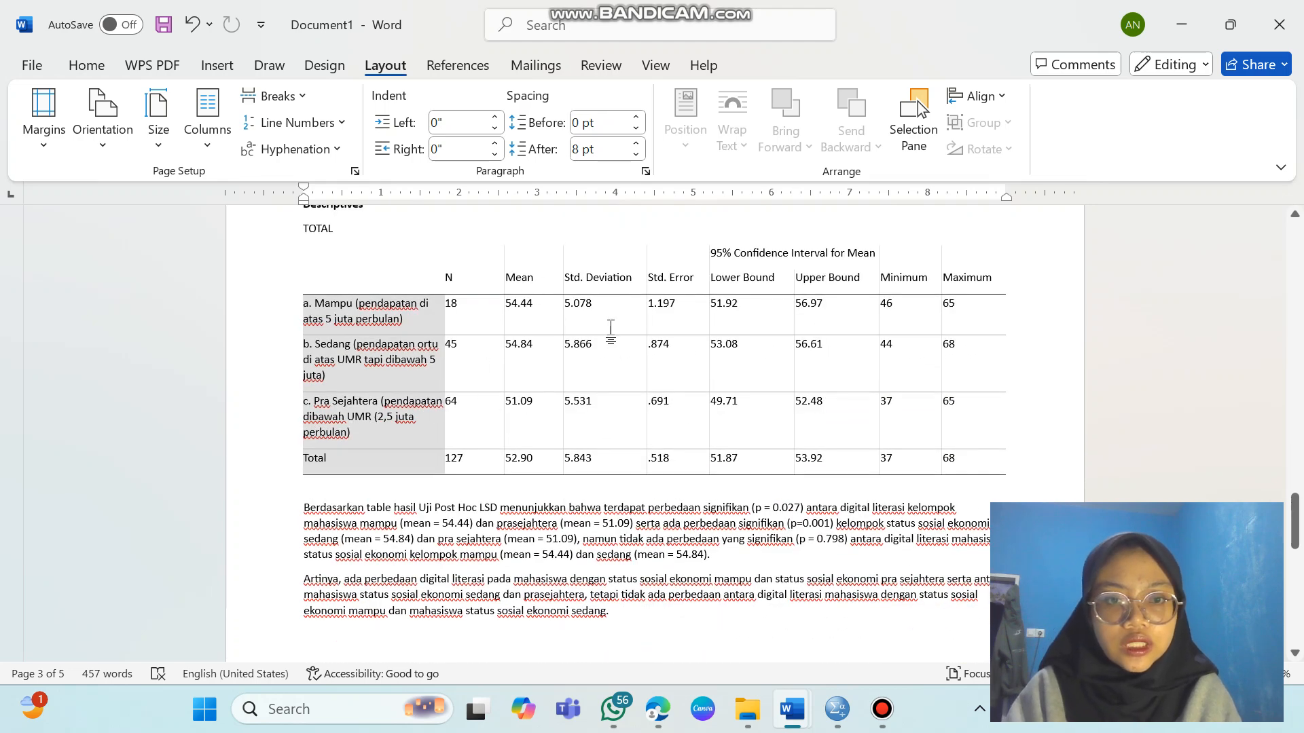
scroll(442, 306, "up", 10)
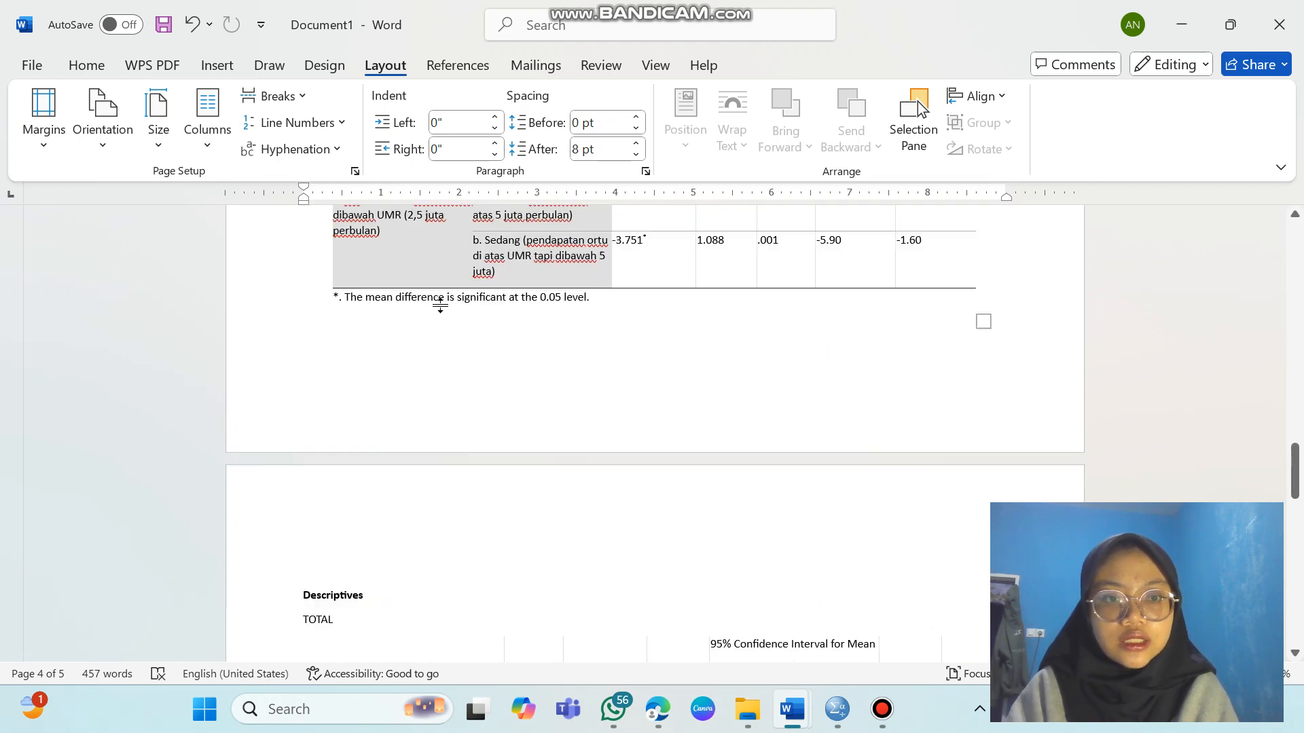
scroll(442, 306, "down", 14)
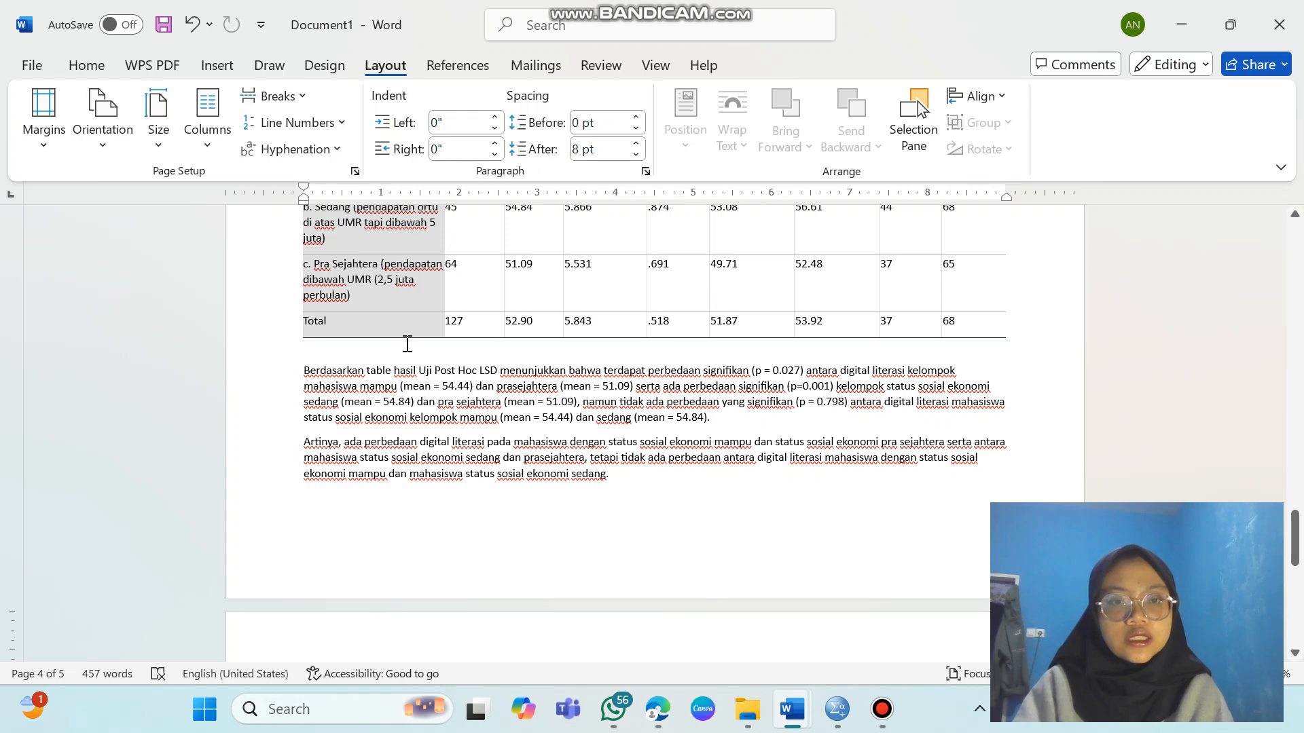
- Read the LSD post hoc interpretation below the Descriptives table and the concluding paragraph on the last page
scroll(484, 114, "up", 3)
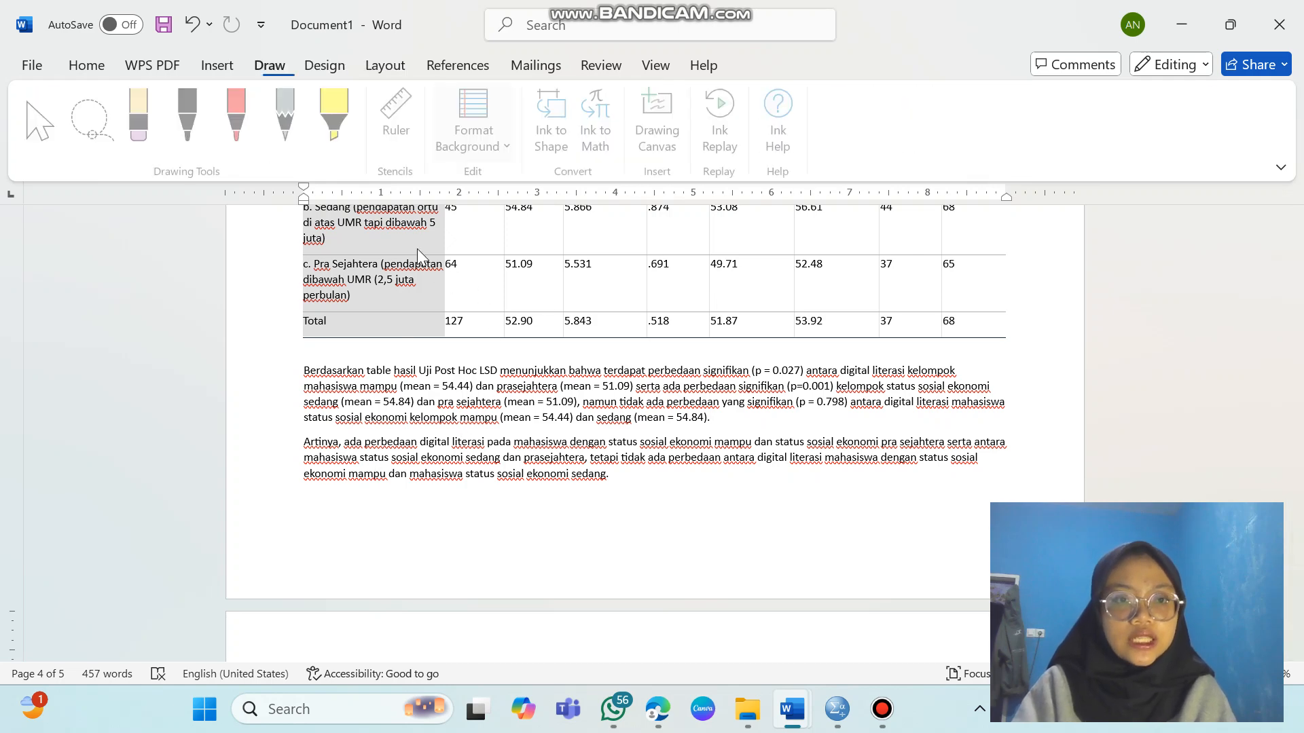
left_click(424, 269)
scroll(381, 332, "down", 2)
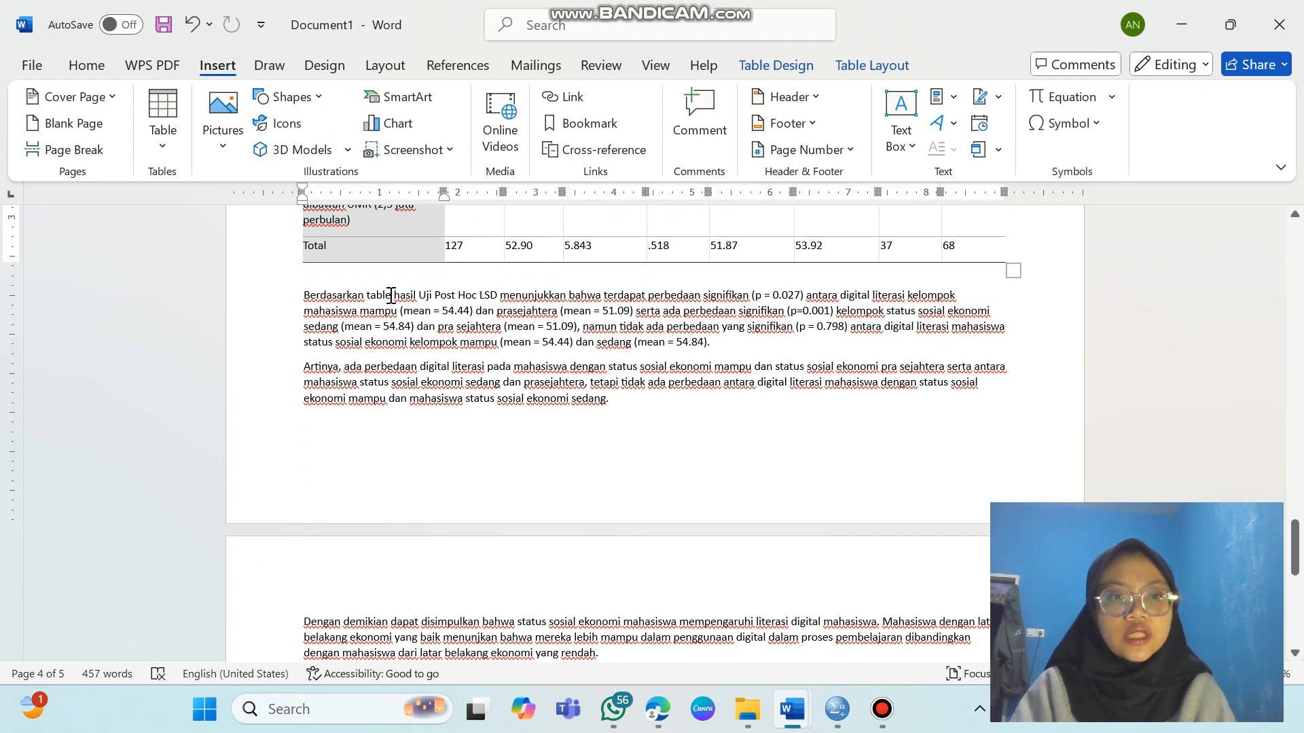
scroll(389, 294, "down", 1)
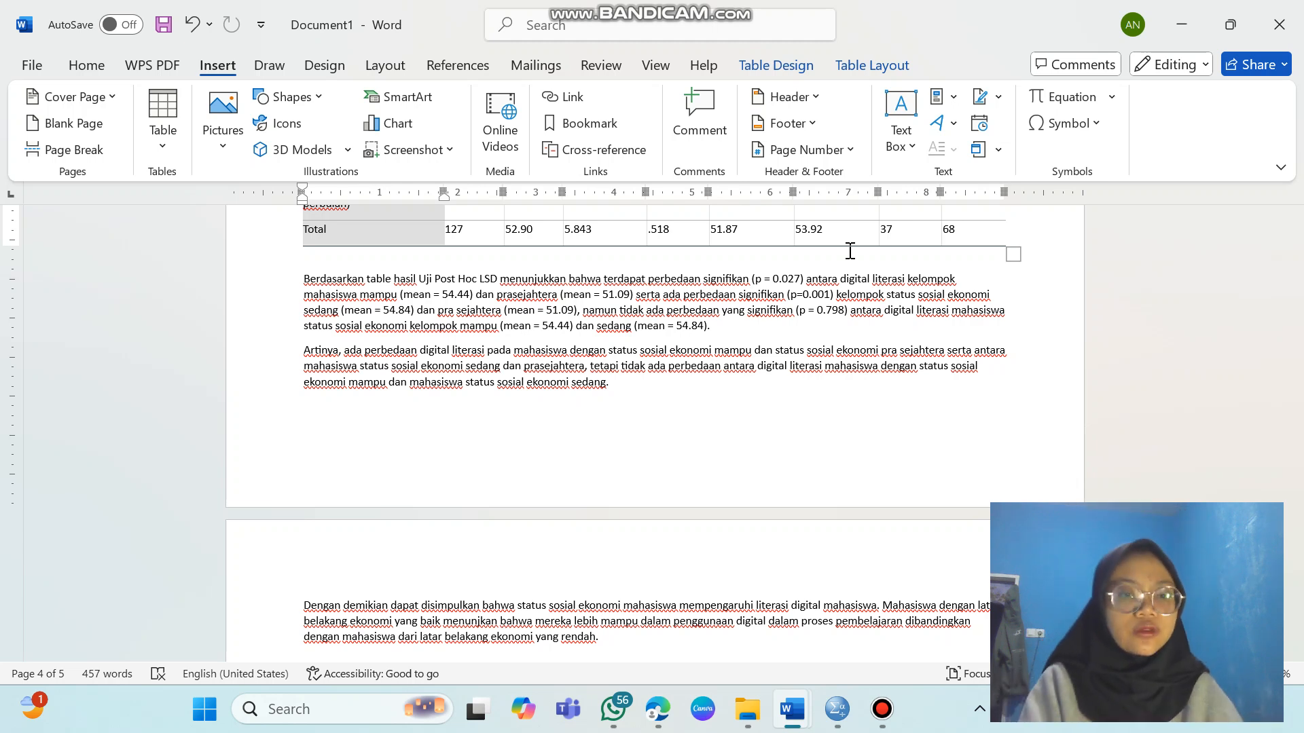
scroll(850, 251, "down", 1)
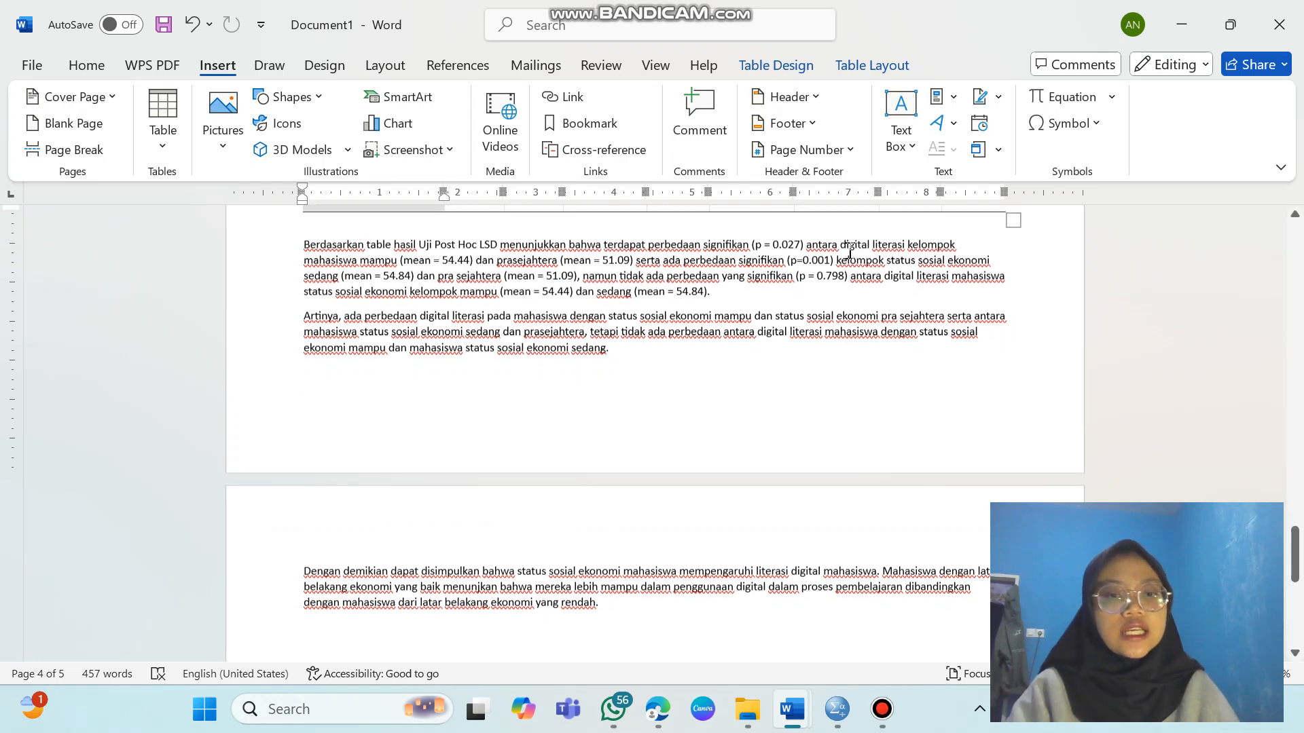